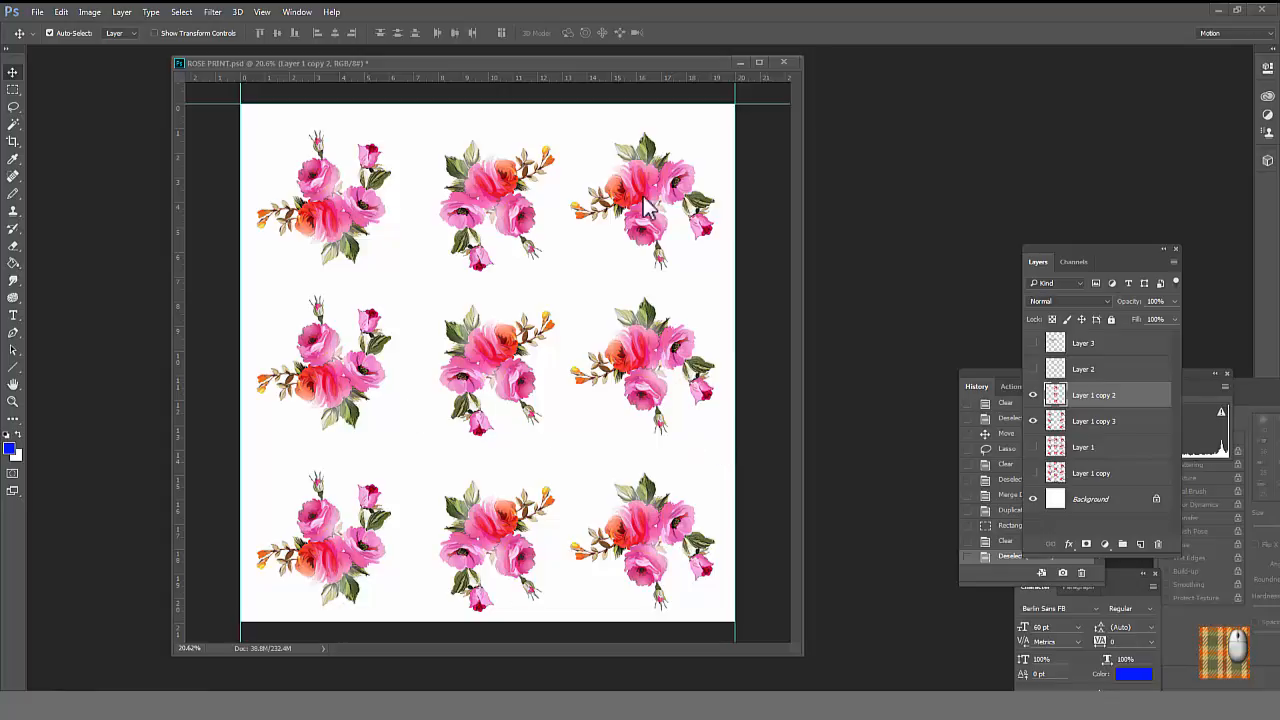
{"action": "left_click_drag", "start_coordinate": [490, 220], "coordinate": [466, 314]}
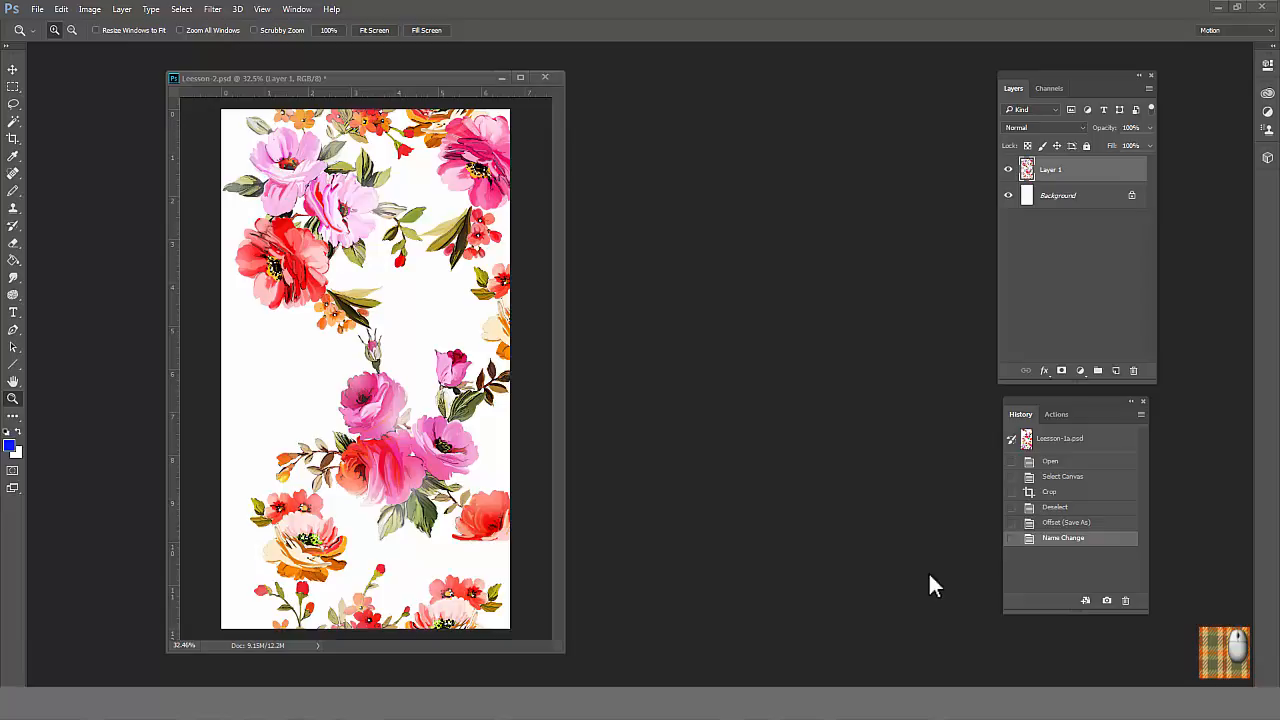
Step: Widen the canvas of Leesson-2.psd to 7 inches, anchored at the middle left so the extra space falls on the right
{"action": "left_click", "coordinate": [89, 12]}
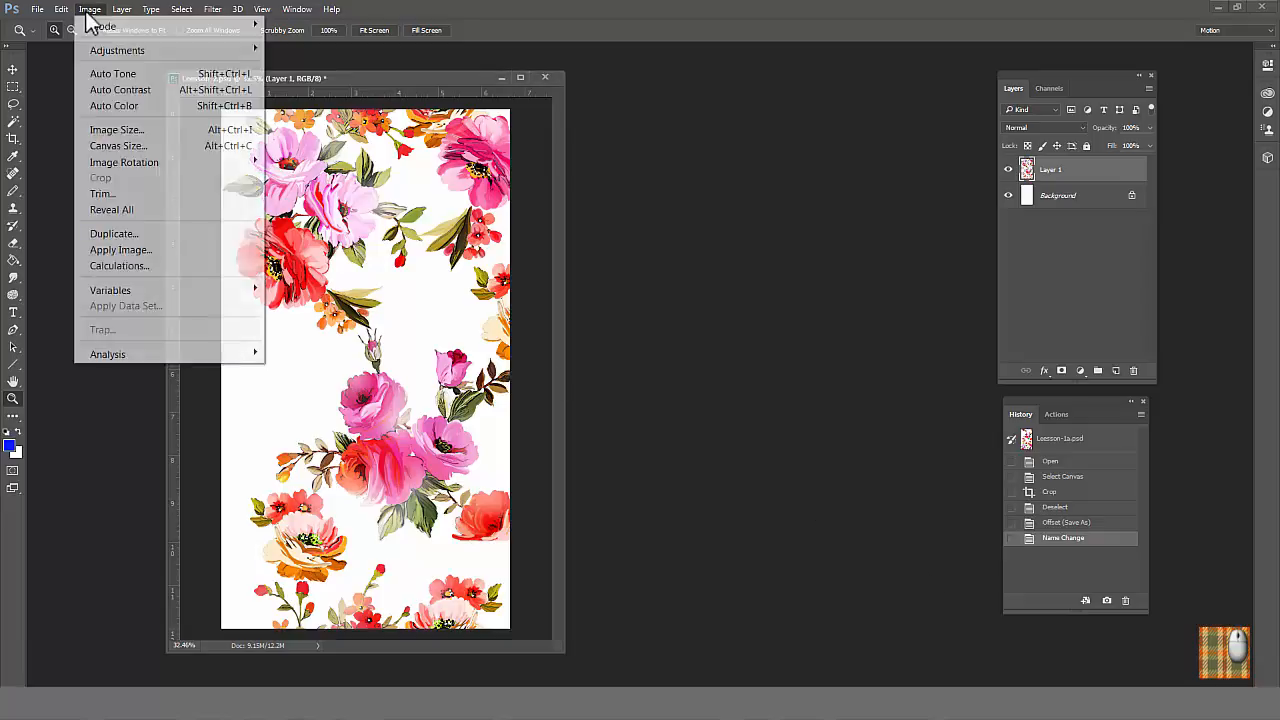
{"action": "left_click", "coordinate": [118, 146]}
{"action": "left_click_drag", "start_coordinate": [670, 362], "coordinate": [652, 363]}
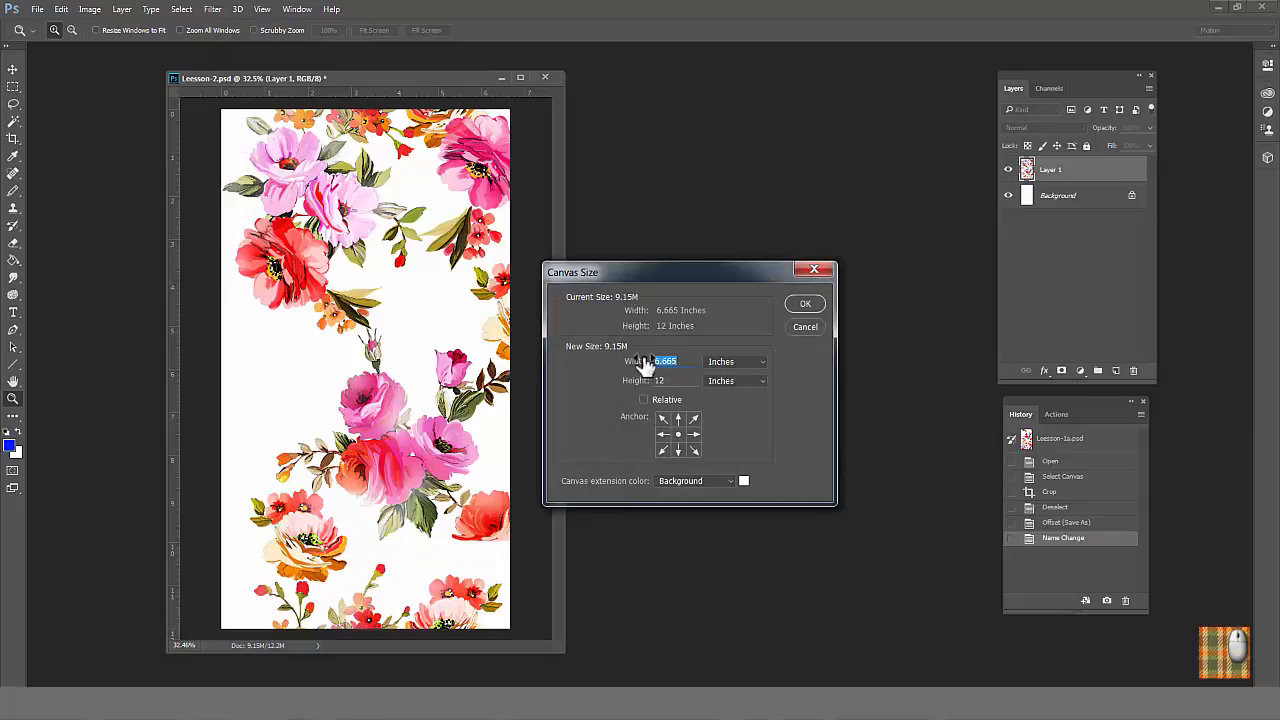
{"action": "left_click", "coordinate": [662, 435]}
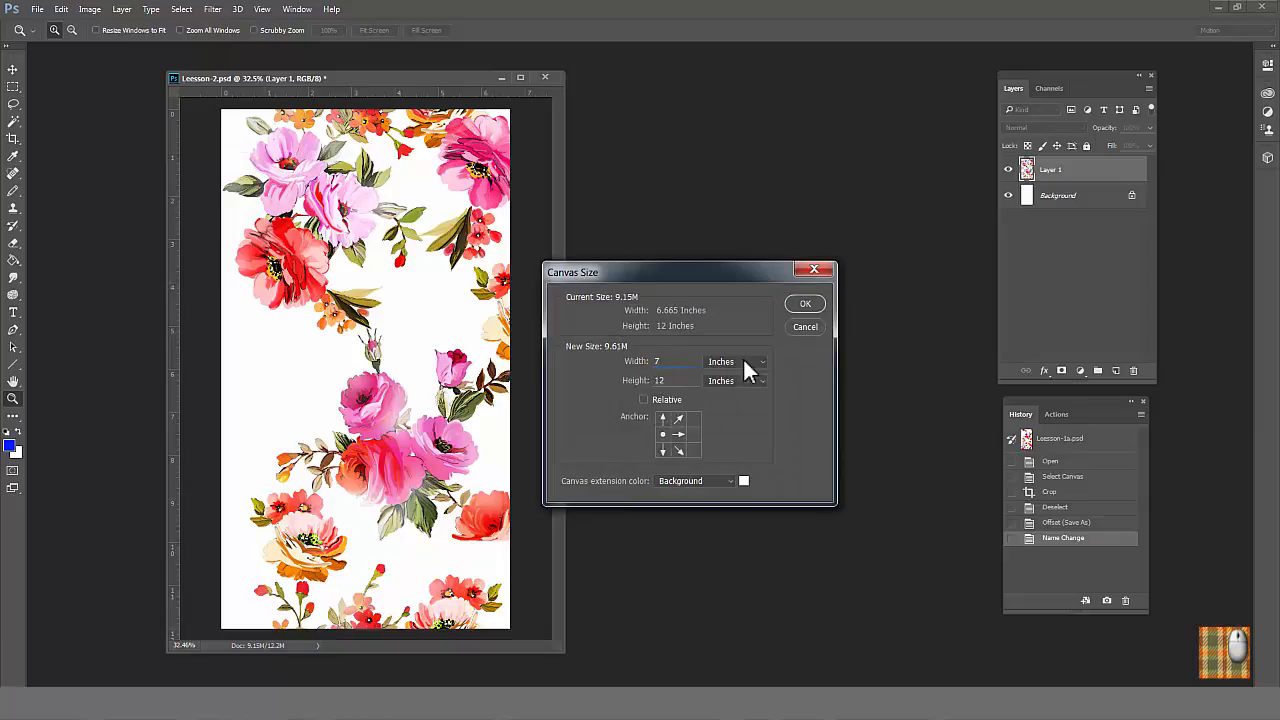
{"action": "left_click", "coordinate": [803, 305]}
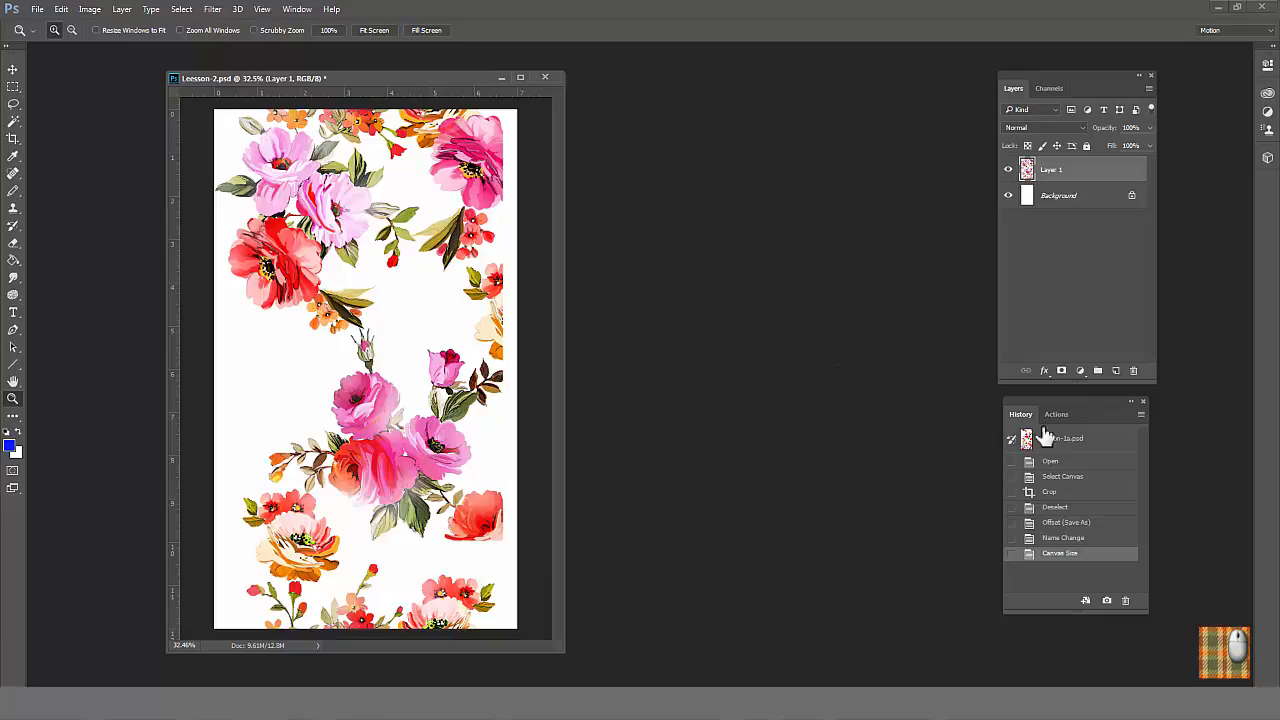
Step: Convert the locked Background to a regular layer and duplicate it together with Layer 1 in the same document
{"action": "left_click", "coordinate": [1131, 196]}
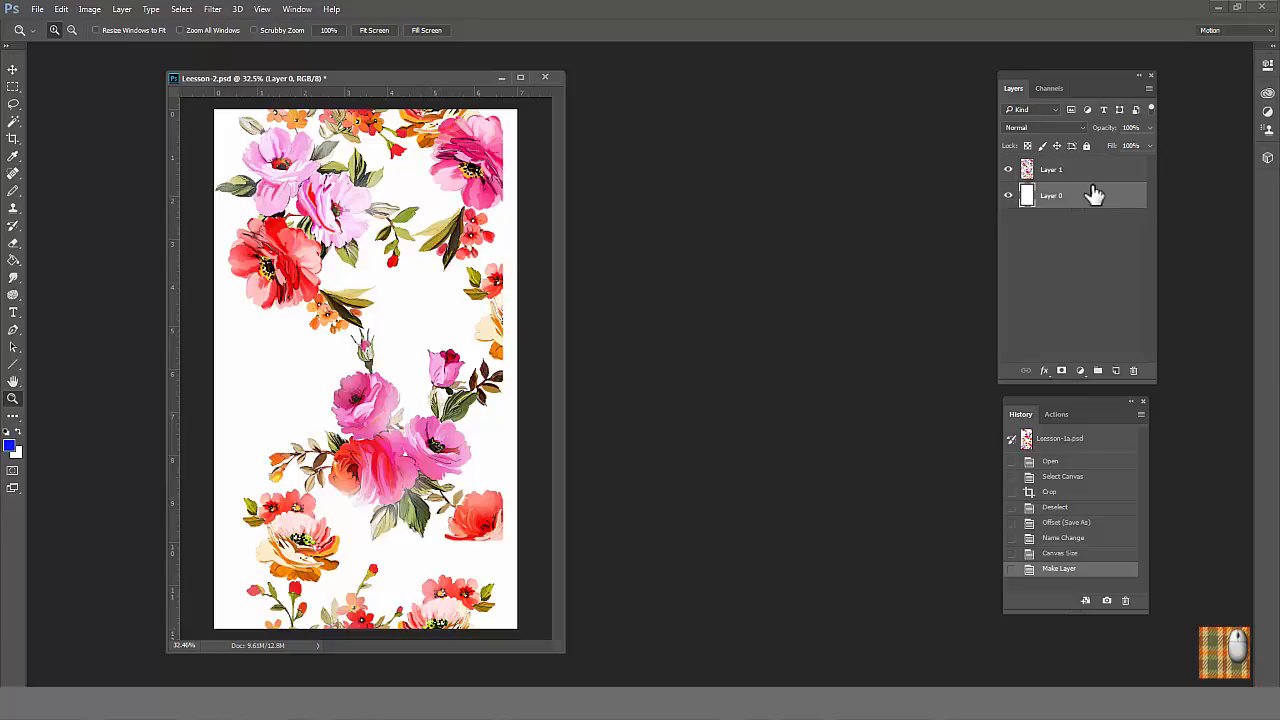
{"action": "left_click", "coordinate": [1098, 177]}
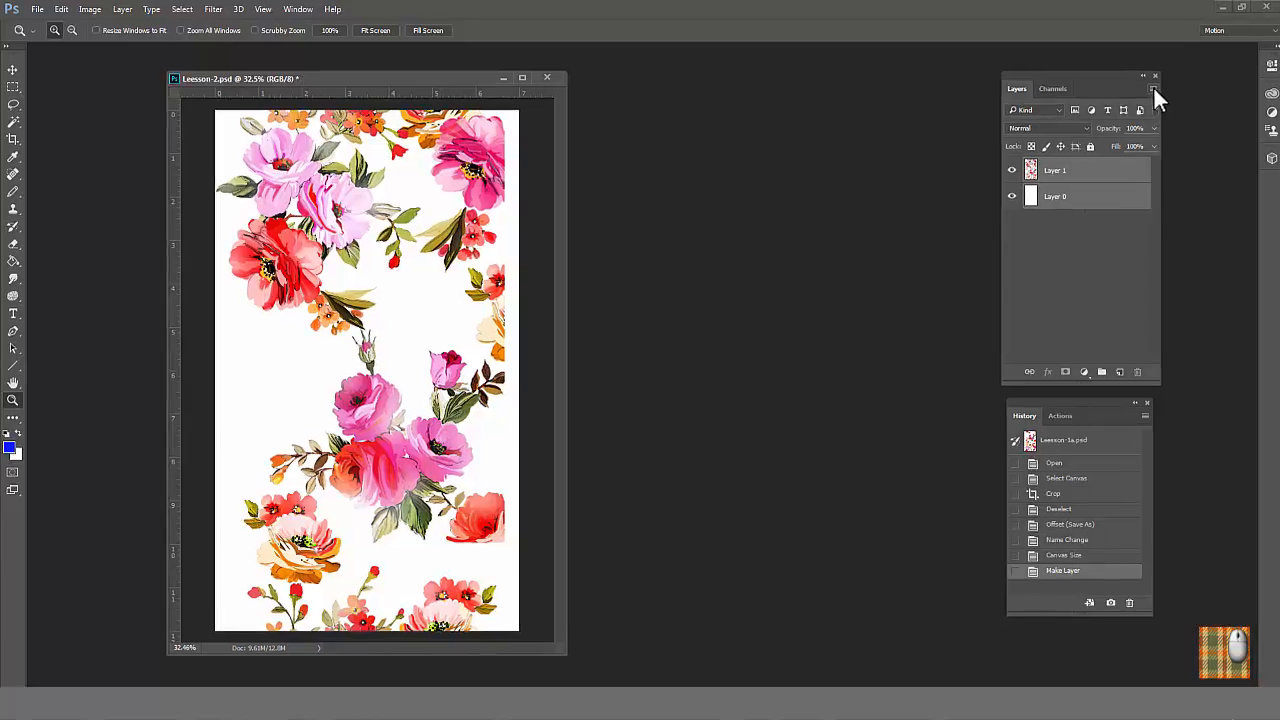
{"action": "left_click", "coordinate": [1148, 88]}
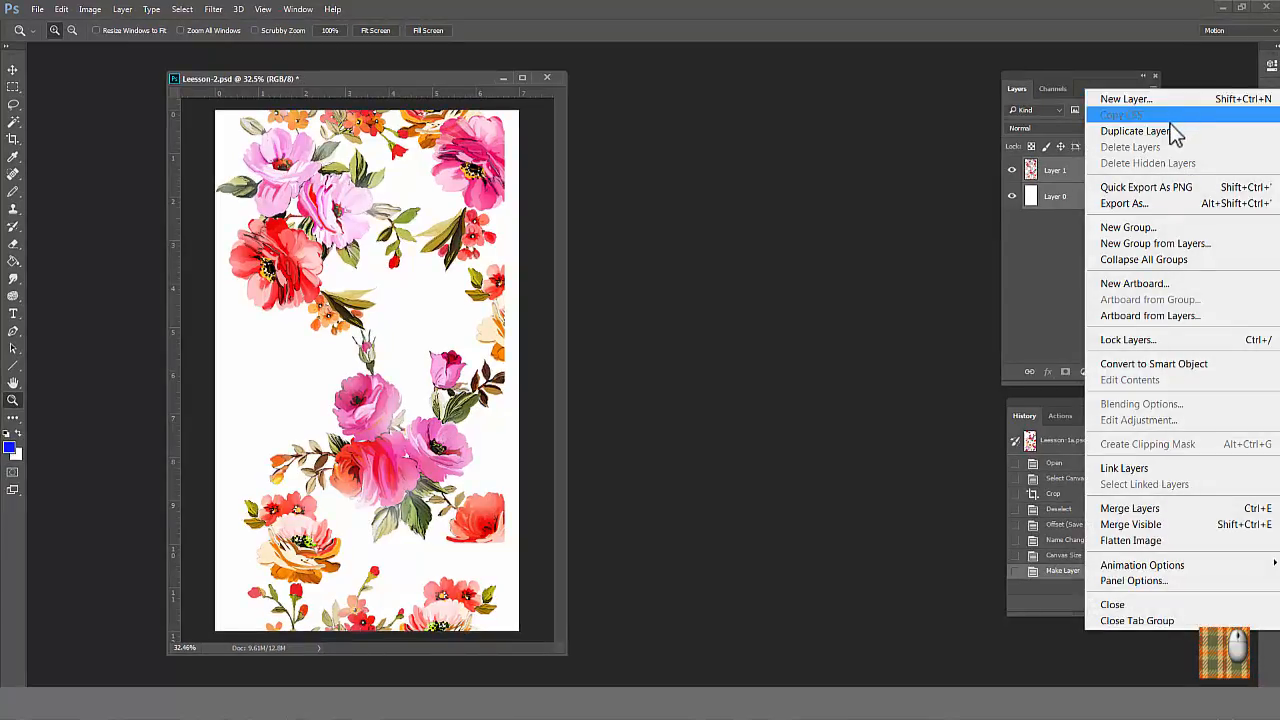
{"action": "left_click", "coordinate": [1154, 133]}
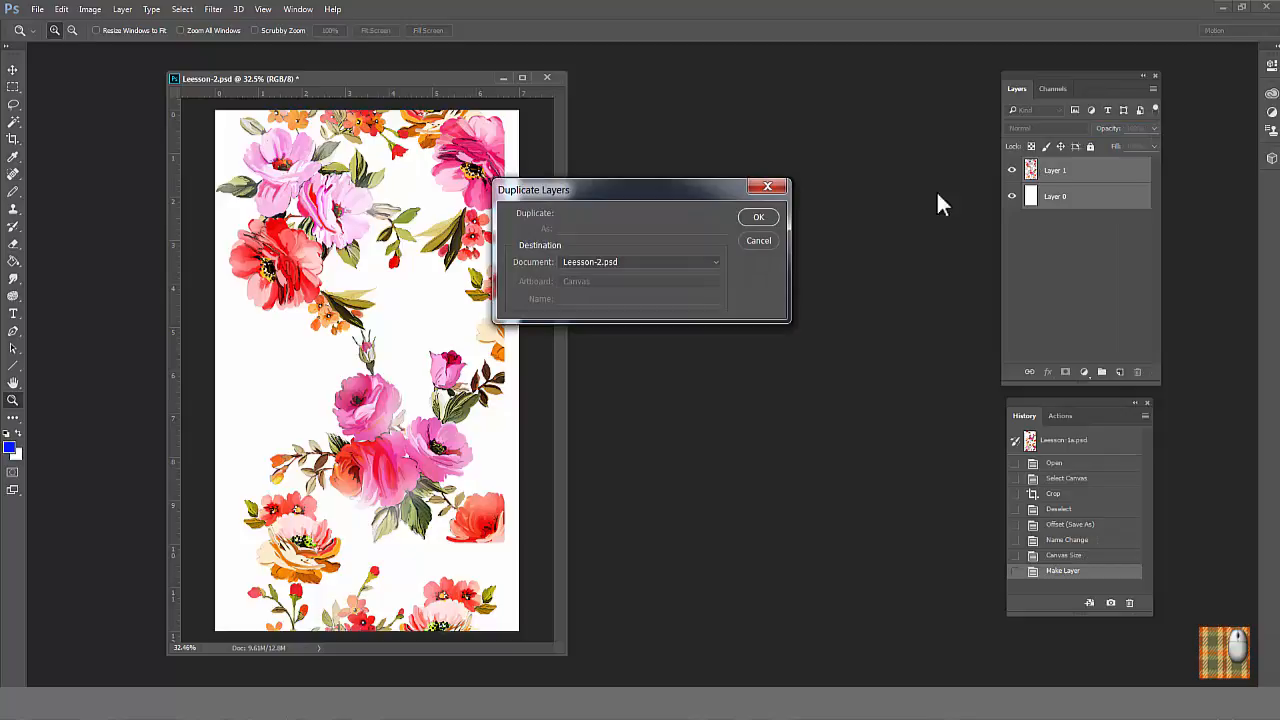
{"action": "left_click", "coordinate": [759, 217]}
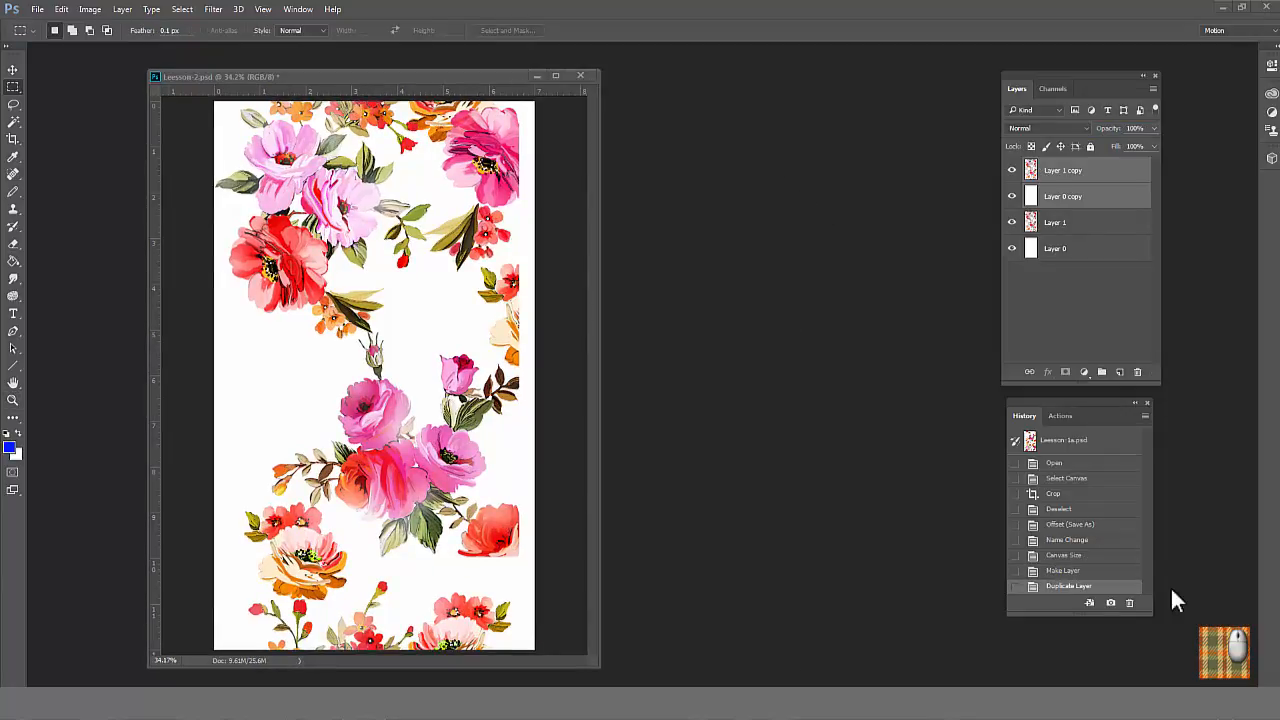
Step: Select the entire canvas on Layer 1 copy and crop the image to that selection
{"action": "left_click", "coordinate": [1091, 172]}
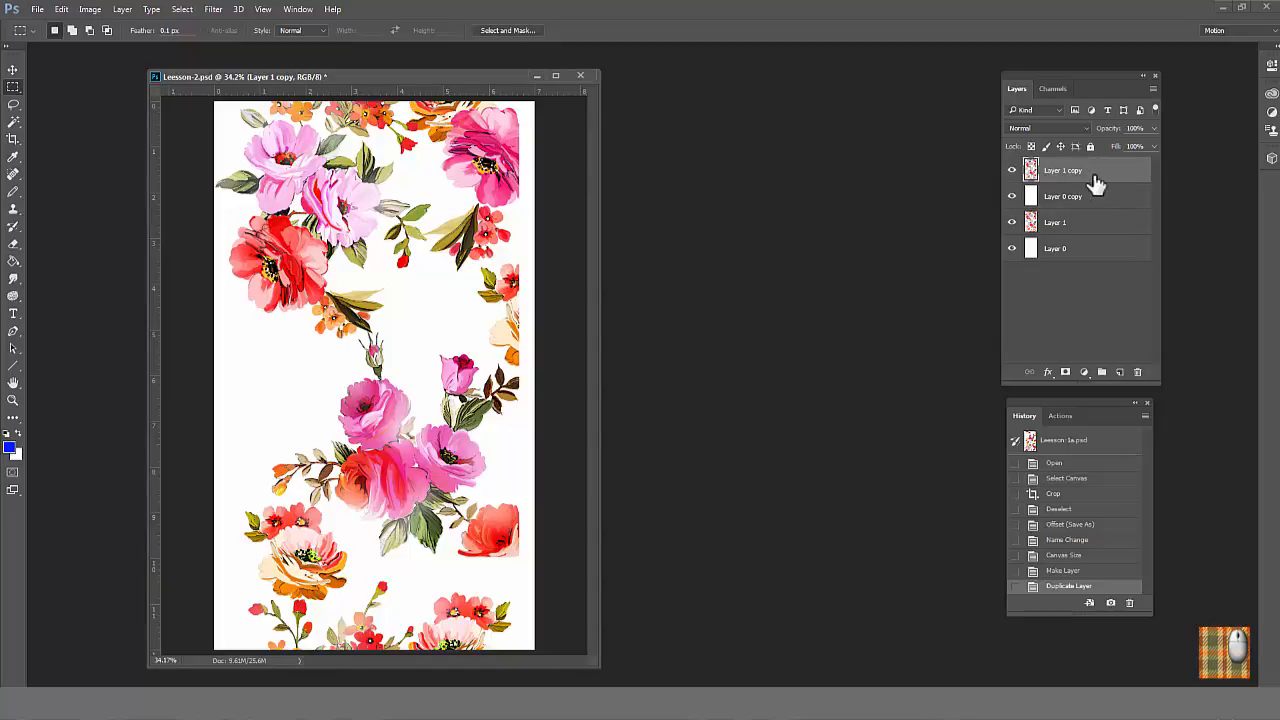
{"action": "left_click", "coordinate": [182, 10]}
{"action": "left_click", "coordinate": [186, 25]}
{"action": "left_click", "coordinate": [90, 10]}
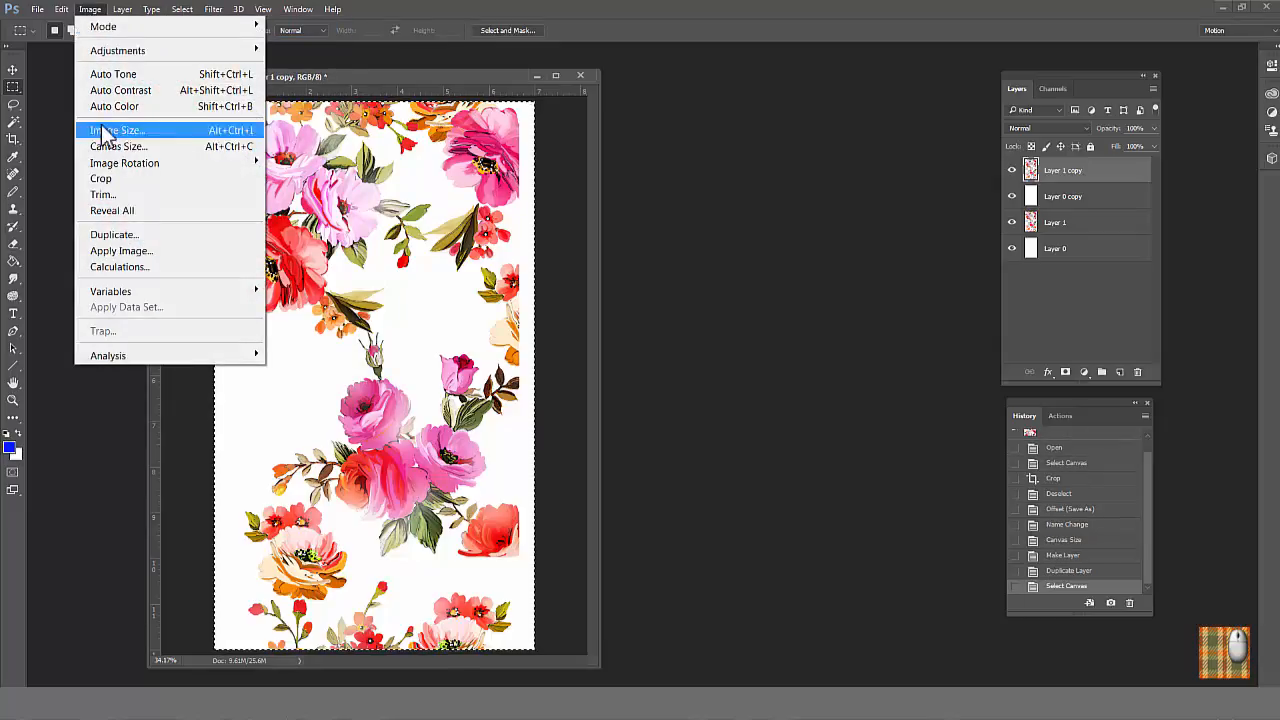
{"action": "left_click", "coordinate": [102, 179]}
Step: Start the Offset filter on Layer 1 copy with Wrap Around and reset the vertical offset to 0
{"action": "left_click", "coordinate": [213, 10]}
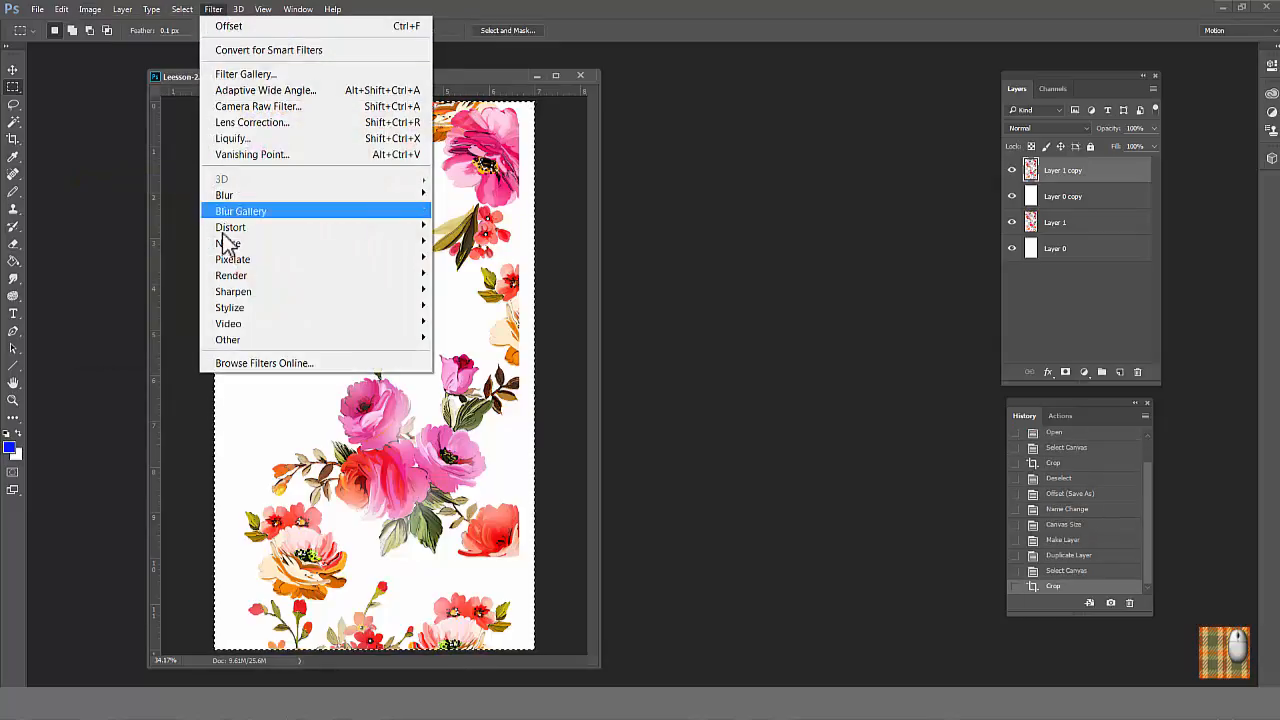
{"action": "mouse_move", "coordinate": [245, 339]}
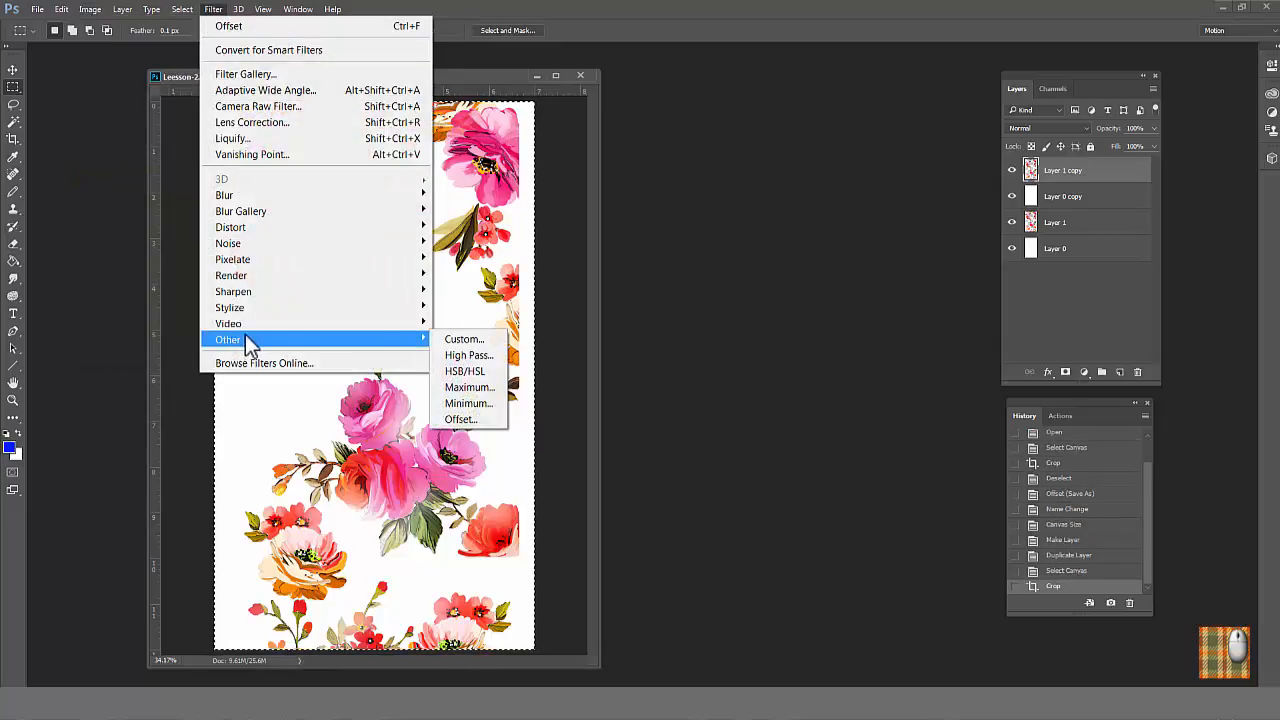
{"action": "left_click", "coordinate": [460, 421]}
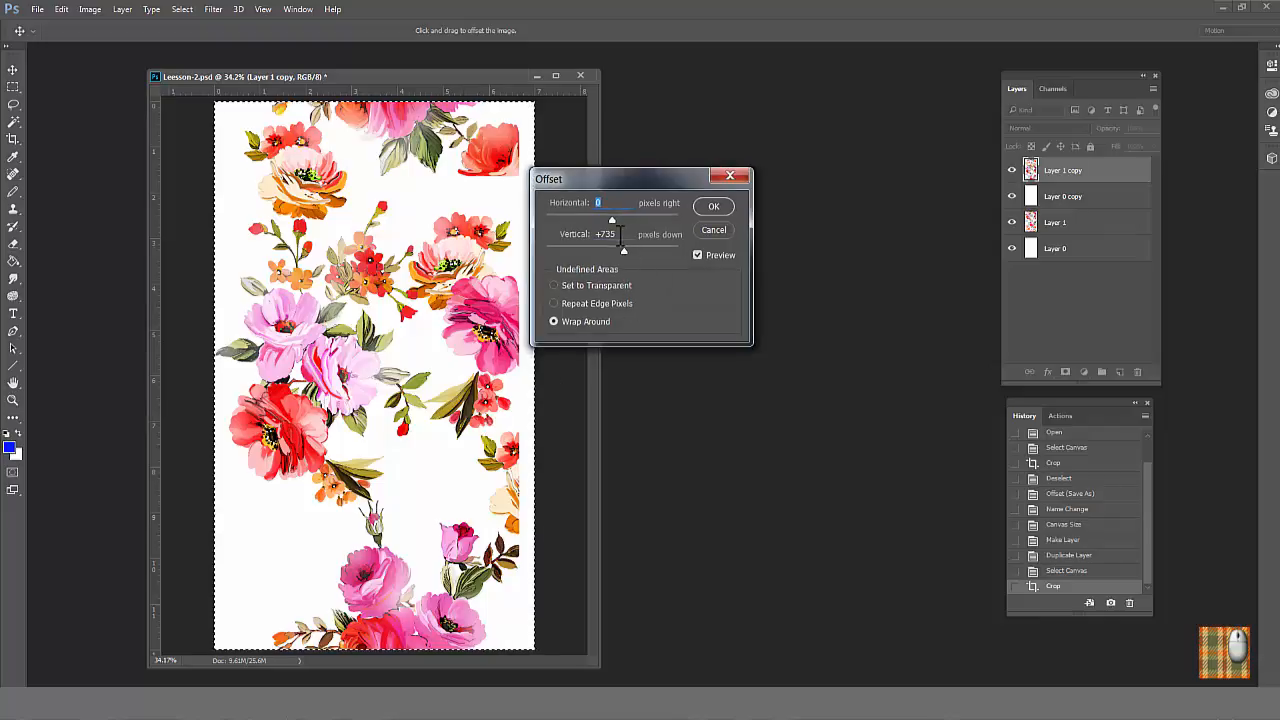
{"action": "left_click_drag", "start_coordinate": [617, 235], "coordinate": [596, 234]}
{"action": "key", "text": "BackSpace"}
{"action": "key", "text": "BackSpace"}
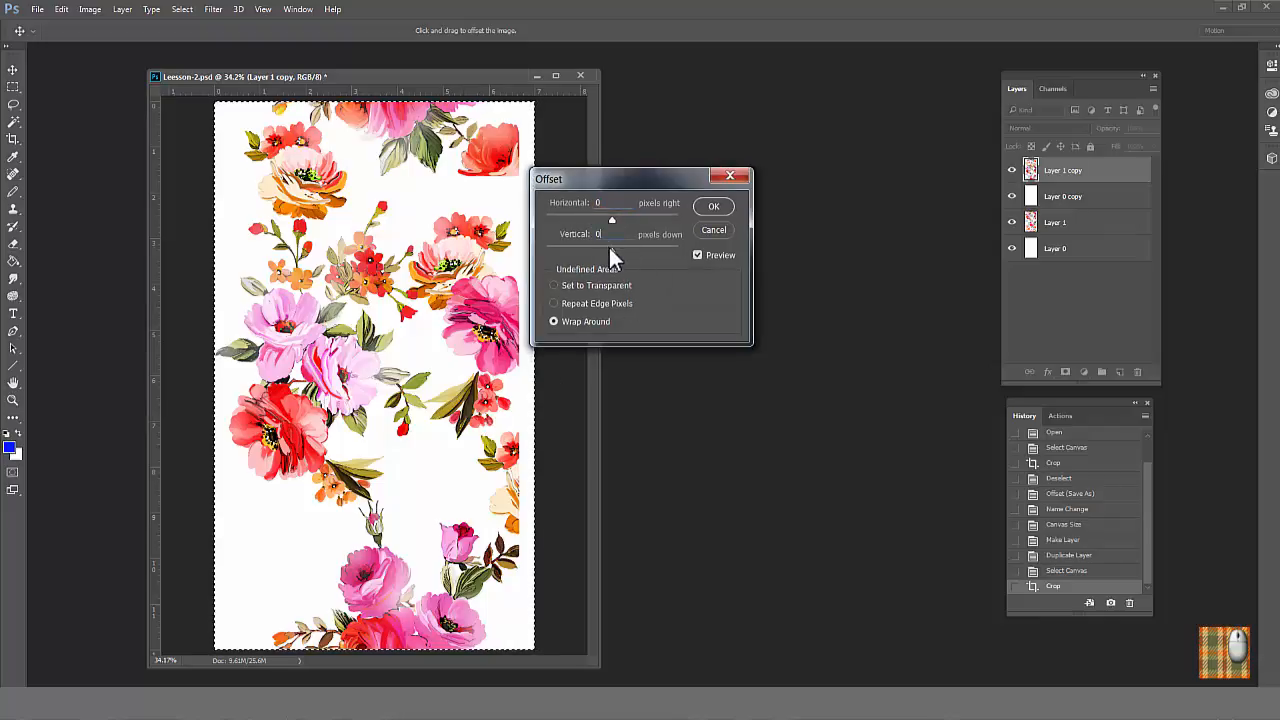
{"action": "left_click_drag", "start_coordinate": [622, 233], "coordinate": [596, 234]}
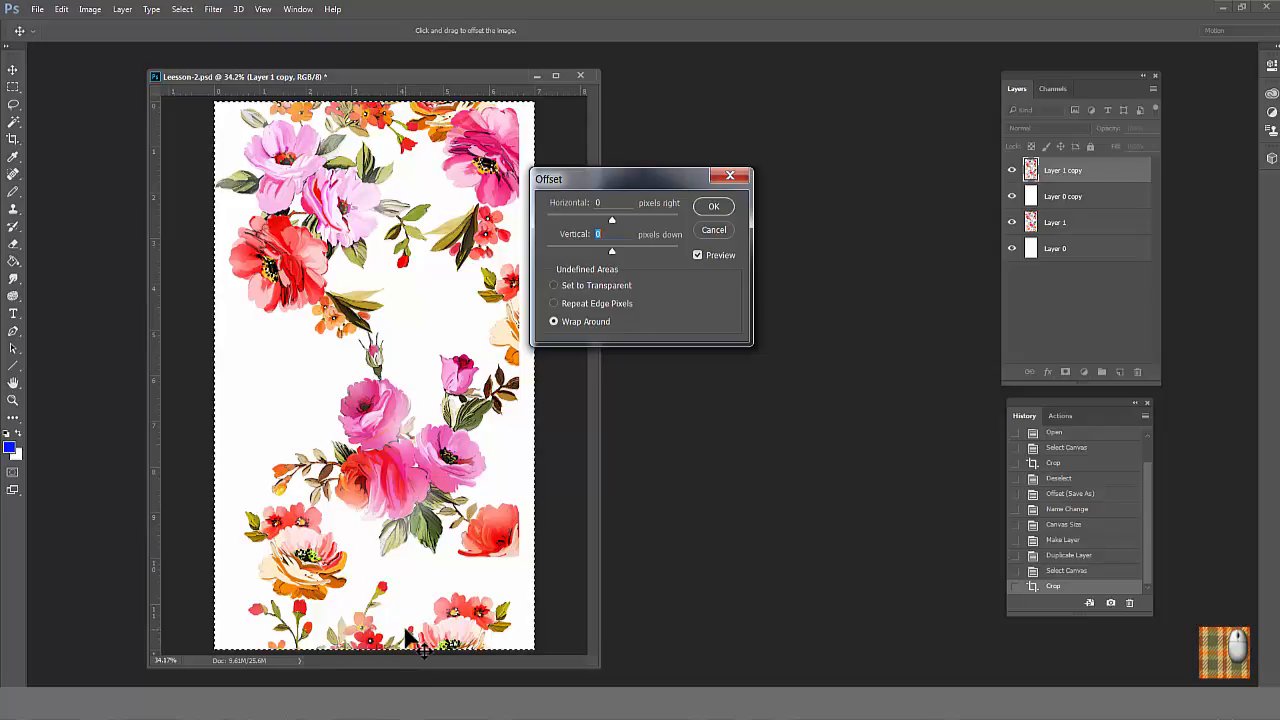
Step: Switch to Calculator and compute the half-drop distance in pixels as 12 × 200 ÷ 2
{"action": "left_click", "coordinate": [405, 686]}
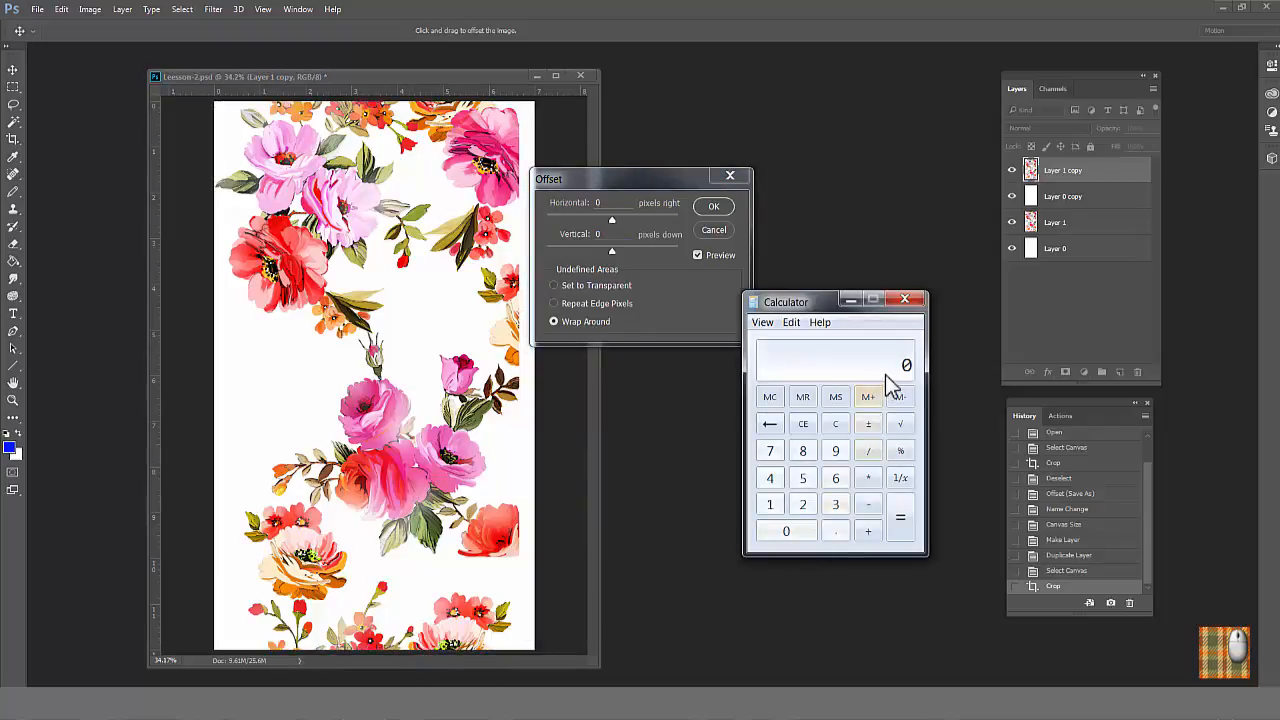
{"action": "type", "text": "12"}
{"action": "left_click", "coordinate": [867, 478]}
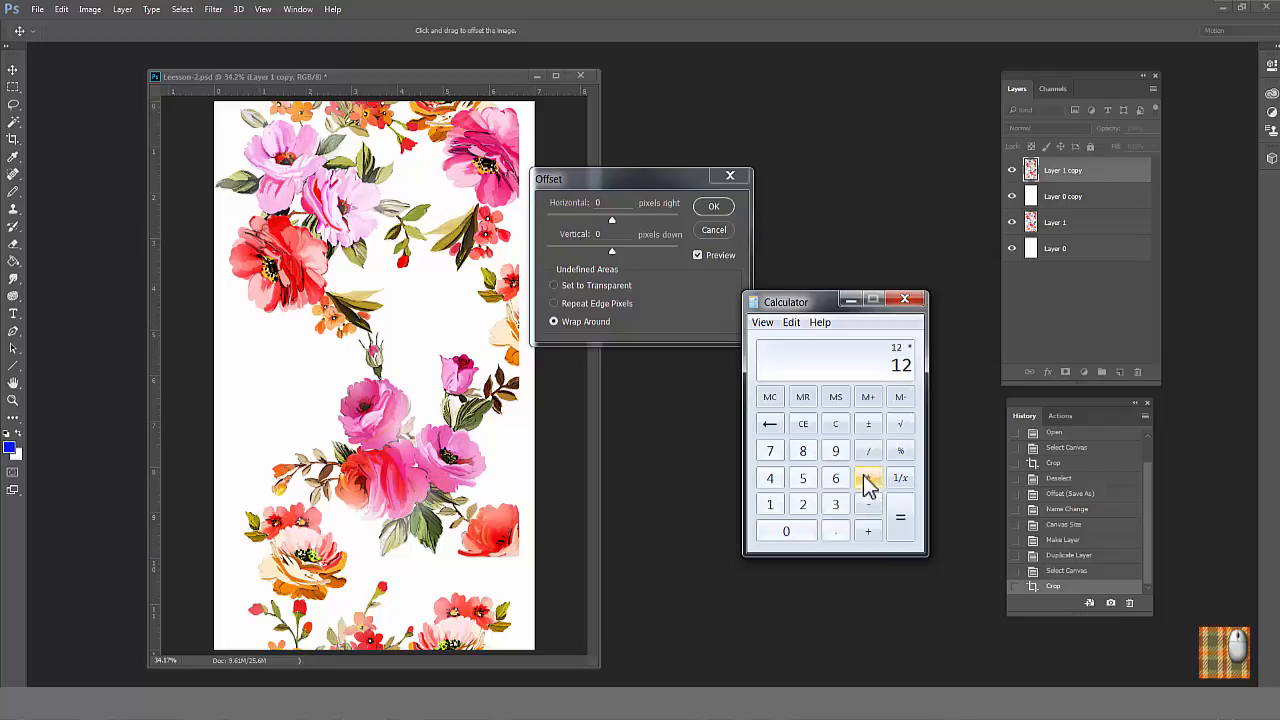
{"action": "type", "text": "200"}
{"action": "key", "text": "Return"}
{"action": "left_click", "coordinate": [869, 452]}
{"action": "left_click", "coordinate": [810, 510]}
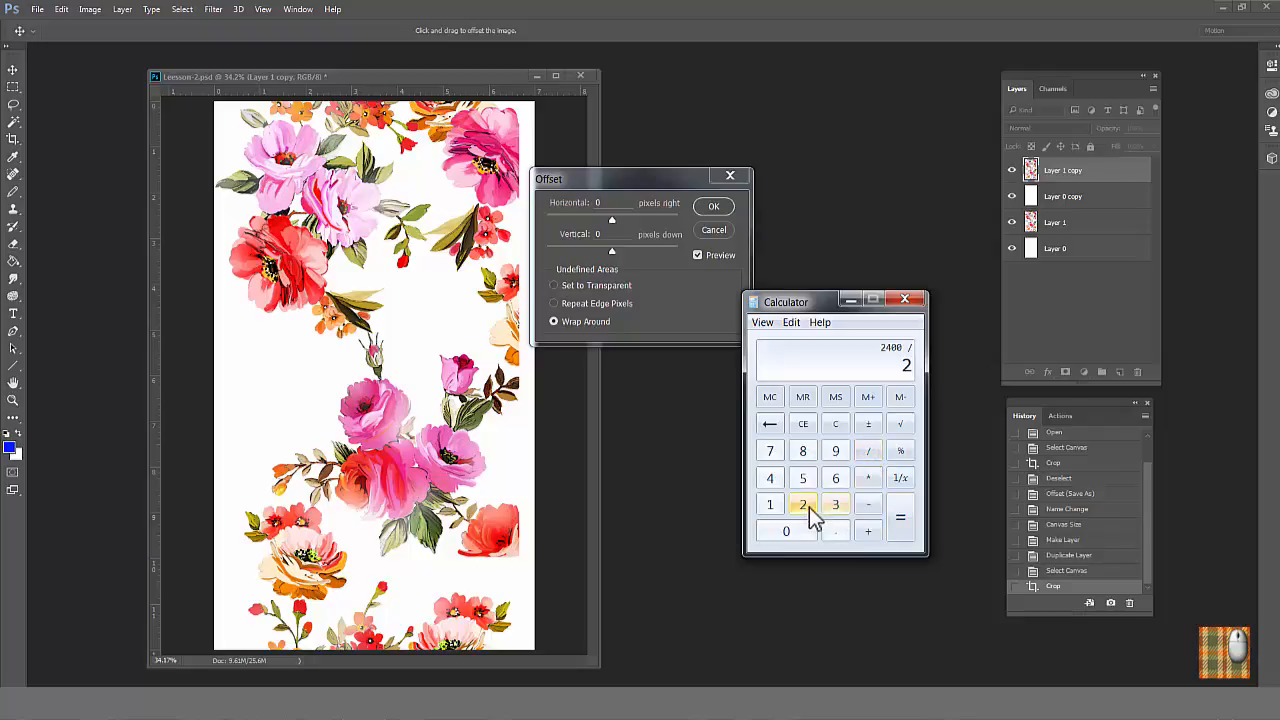
{"action": "left_click", "coordinate": [900, 533]}
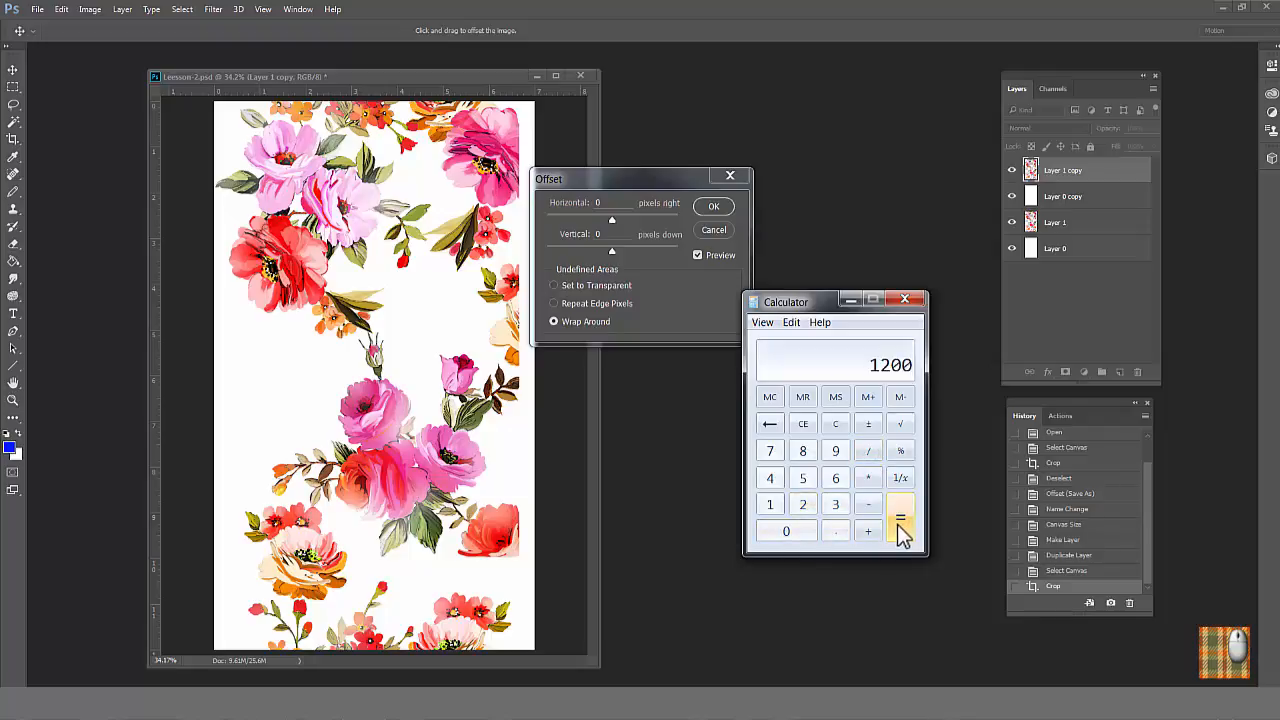
Step: Set the vertical offset to 1200 pixels and apply the Offset filter to Layer 1 copy
{"action": "left_click_drag", "start_coordinate": [606, 235], "coordinate": [575, 240]}
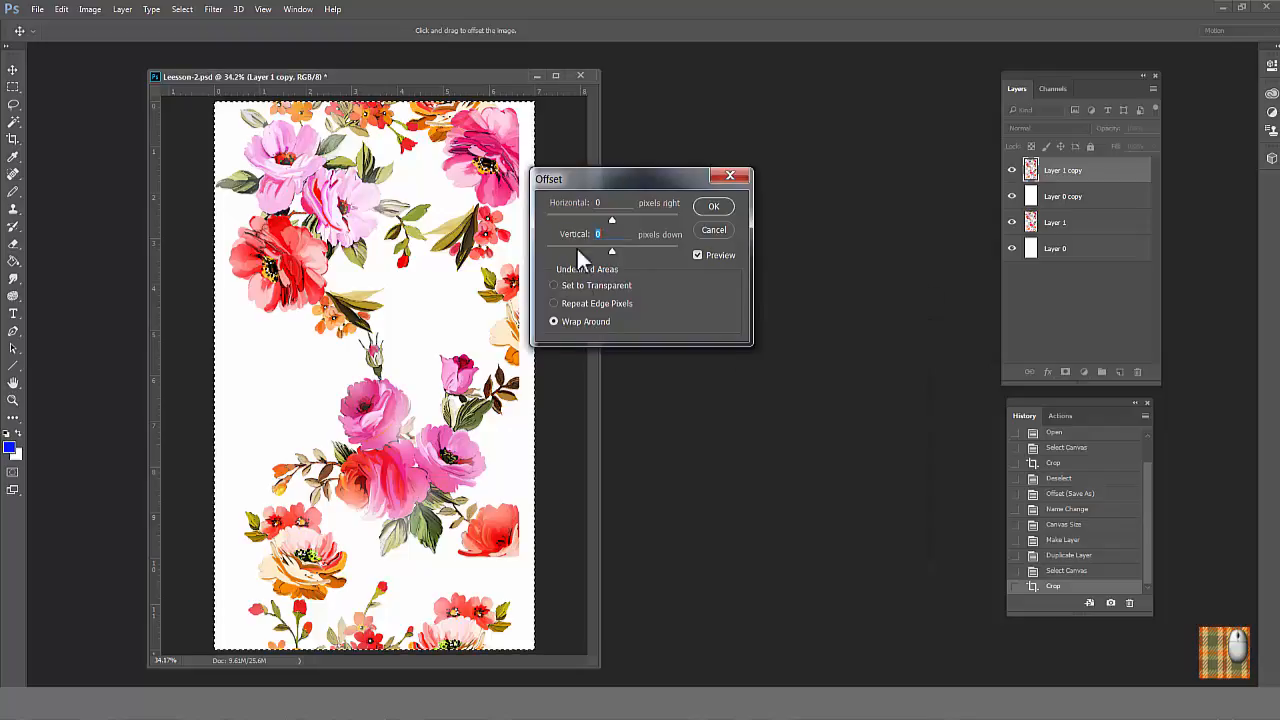
{"action": "type", "text": "1200"}
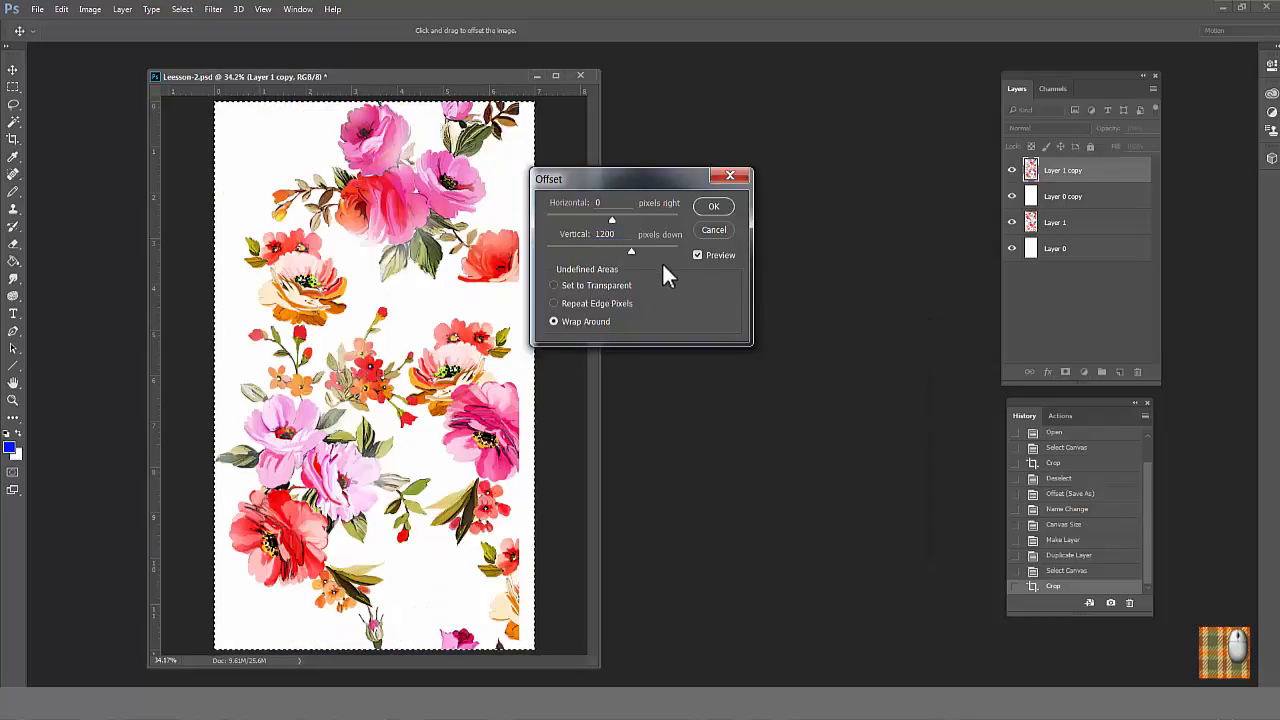
{"action": "left_click", "coordinate": [714, 208]}
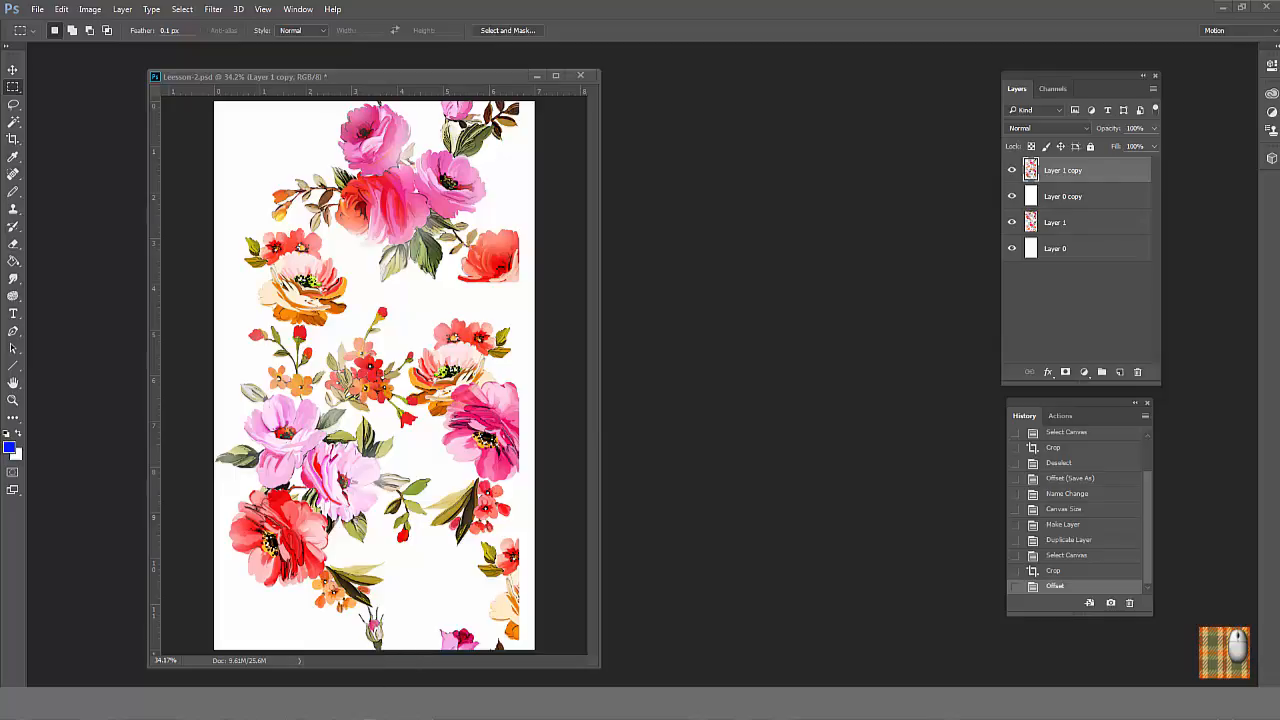
Step: Switch to Calculator and compute the half-drop for a 15-inch repeat at 300 dpi as 15 × 300 ÷ 2
{"action": "left_click", "coordinate": [363, 704]}
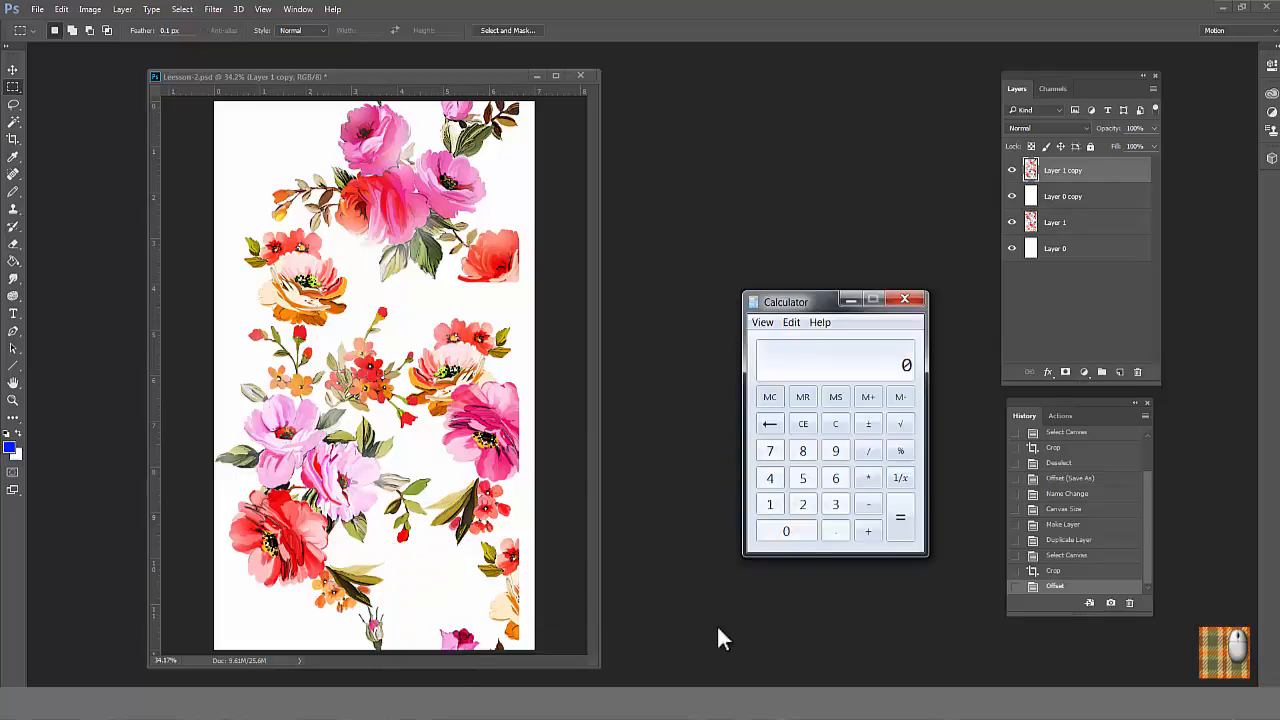
{"action": "left_click", "coordinate": [770, 506]}
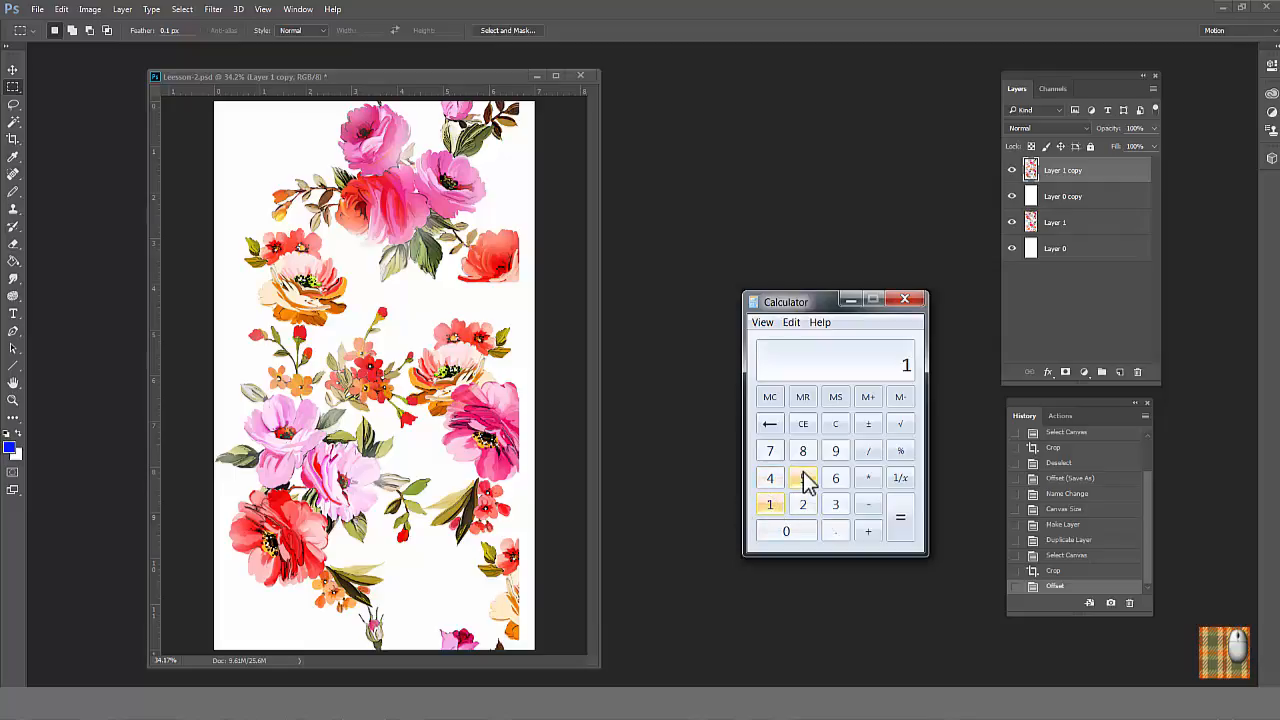
{"action": "left_click", "coordinate": [804, 479]}
{"action": "left_click", "coordinate": [868, 480]}
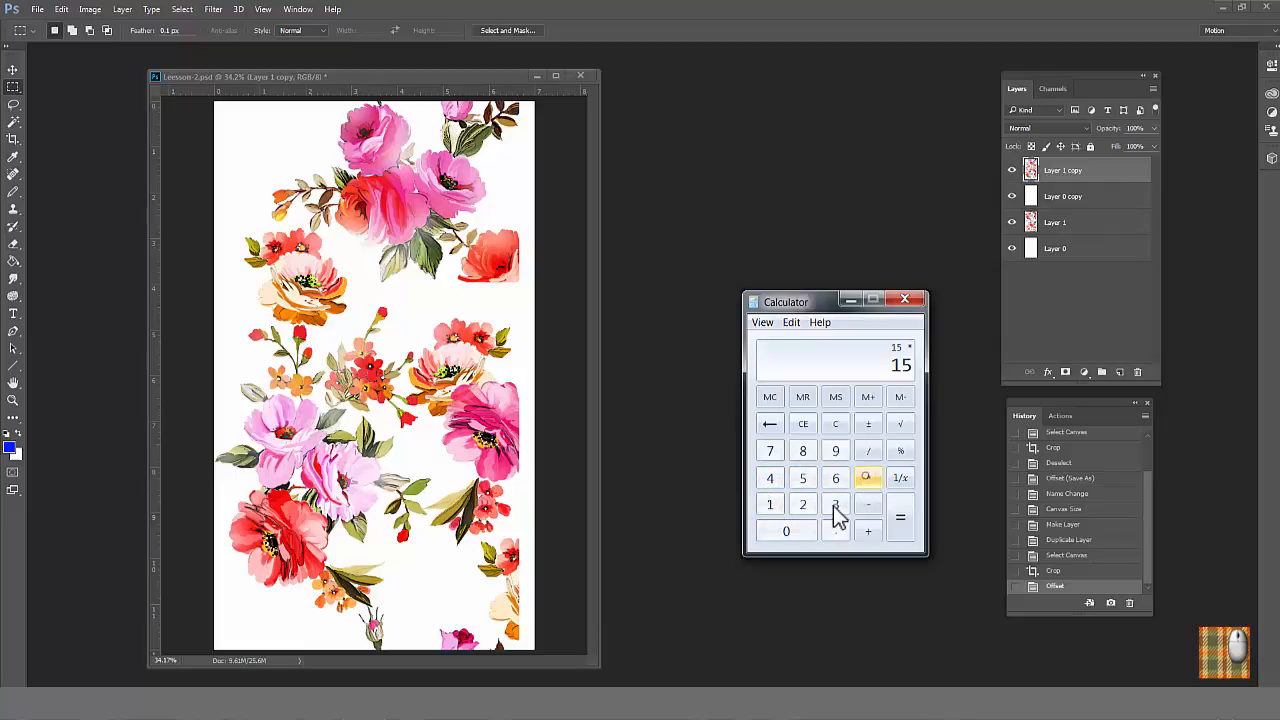
{"action": "left_click", "coordinate": [836, 506]}
{"action": "left_click", "coordinate": [792, 532]}
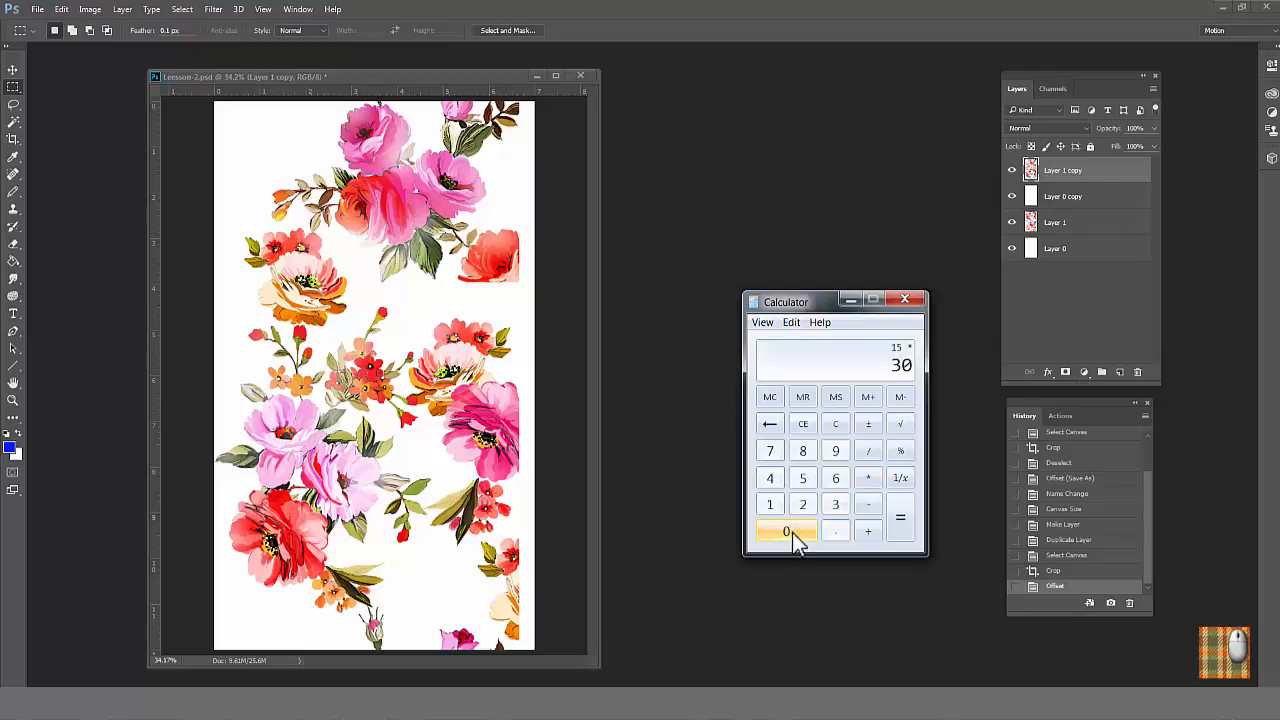
{"action": "left_click", "coordinate": [792, 532]}
{"action": "left_click", "coordinate": [868, 451]}
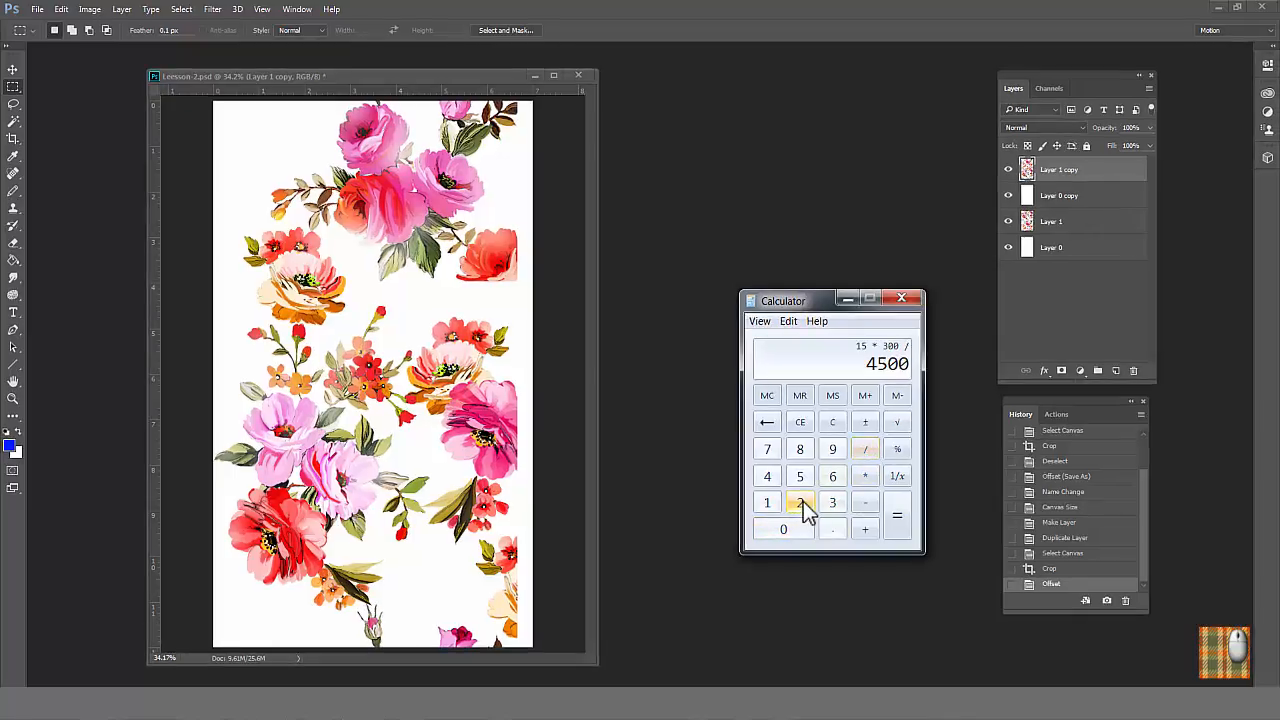
{"action": "left_click", "coordinate": [803, 502]}
{"action": "left_click", "coordinate": [898, 506]}
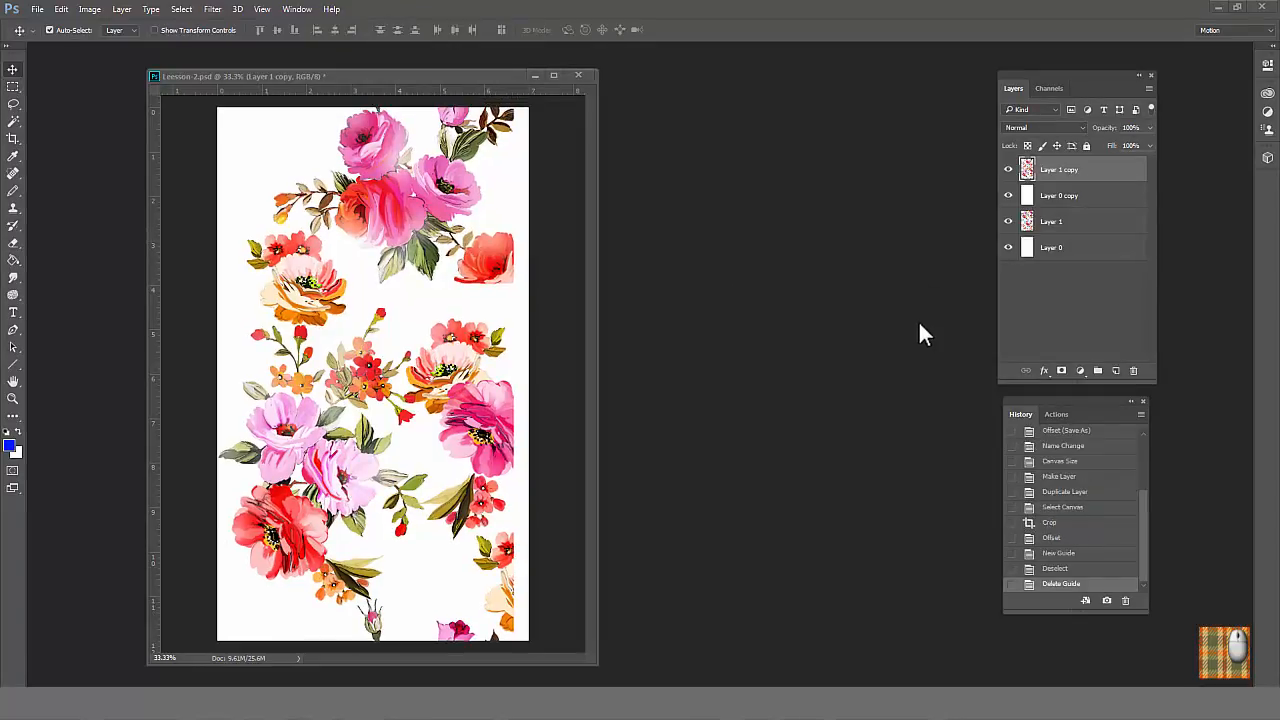
Step: Make Layer 1 copy active and place a vertical guide at the middle of the canvas width, about 3.5 inches
{"action": "left_click", "coordinate": [1093, 224]}
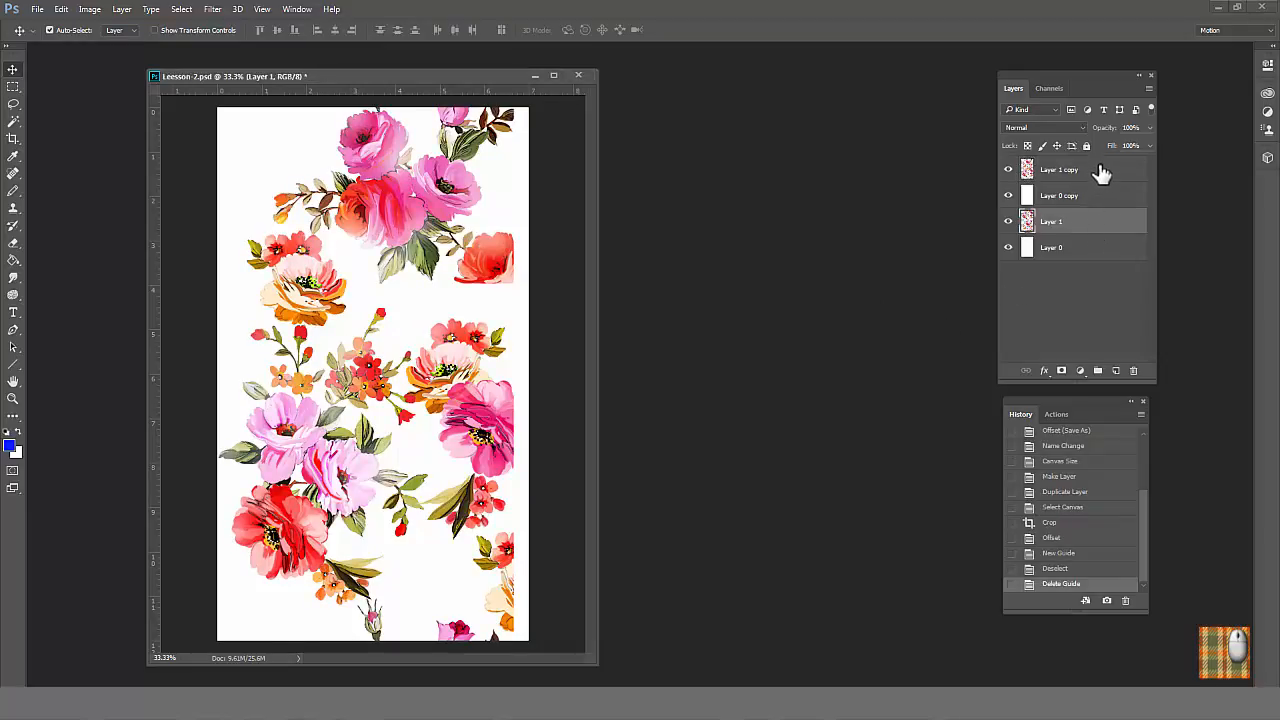
{"action": "left_click", "coordinate": [1100, 177]}
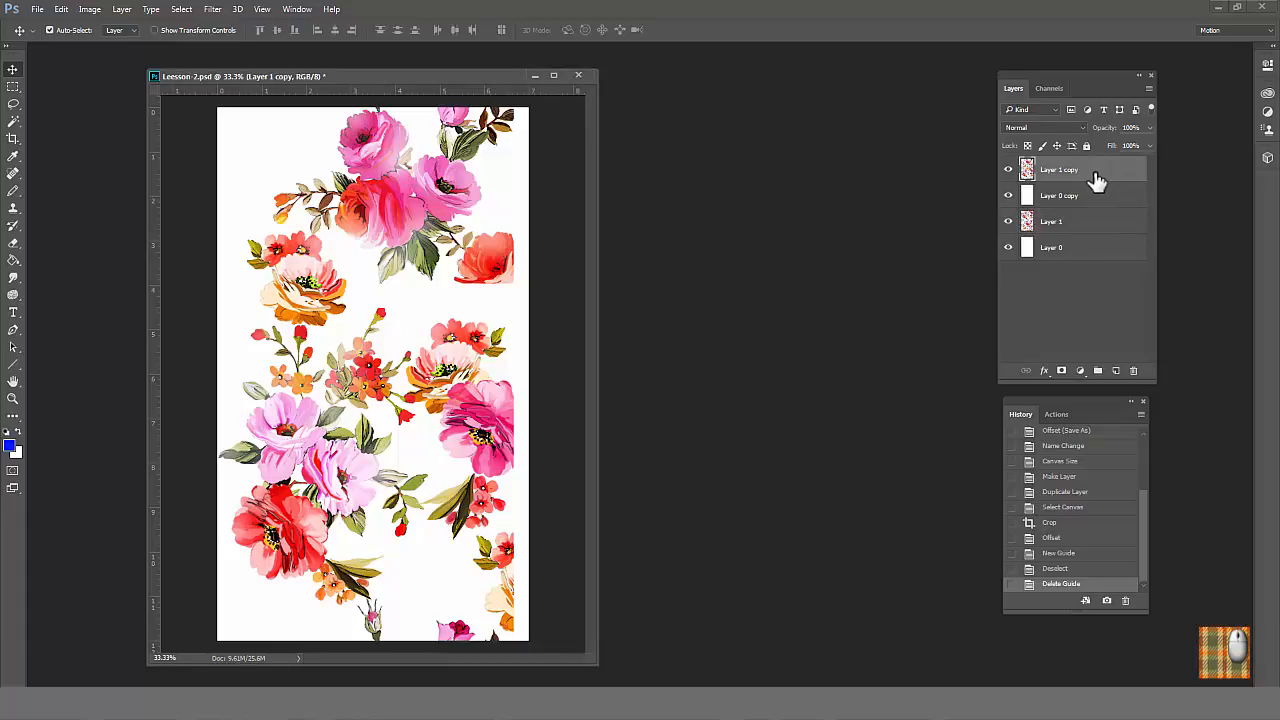
{"action": "left_click_drag", "start_coordinate": [154, 356], "coordinate": [372, 338]}
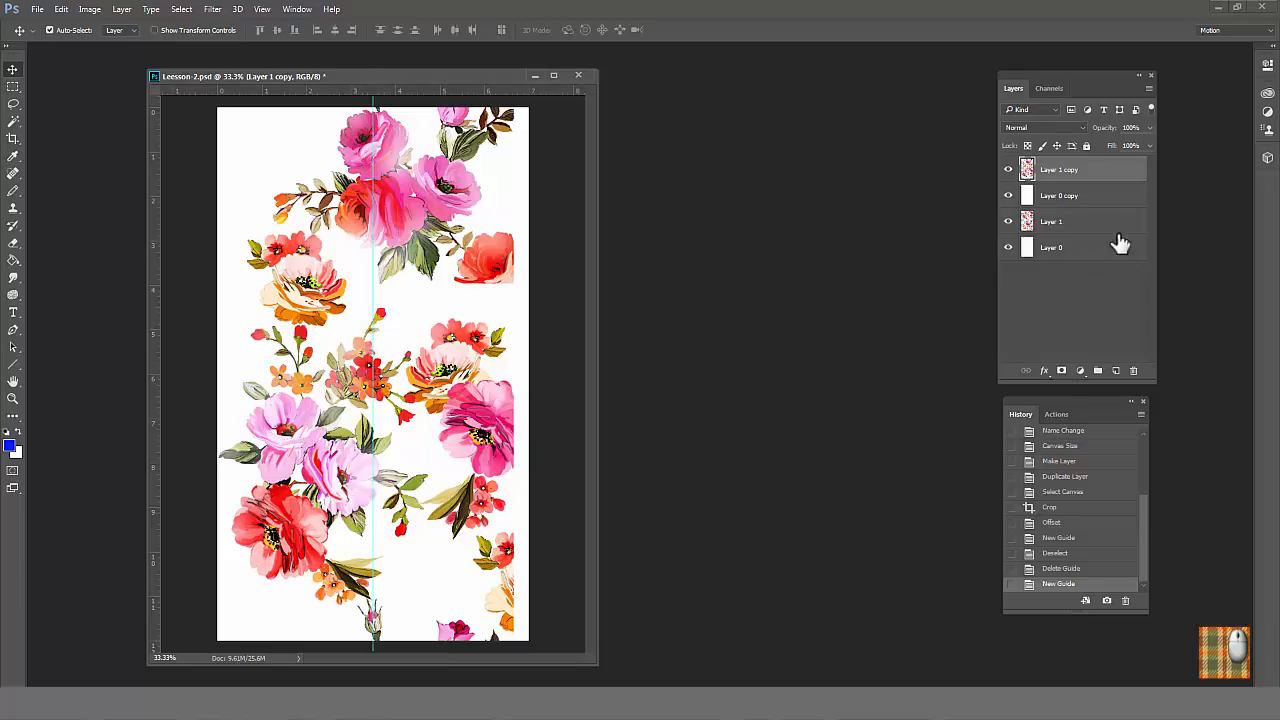
Step: Hide Layer 1 and Layer 0, and move Layer 1 copy with Layer 0 copy right until their left edge meets the guide
{"action": "left_click", "coordinate": [1093, 198], "text": "shift"}
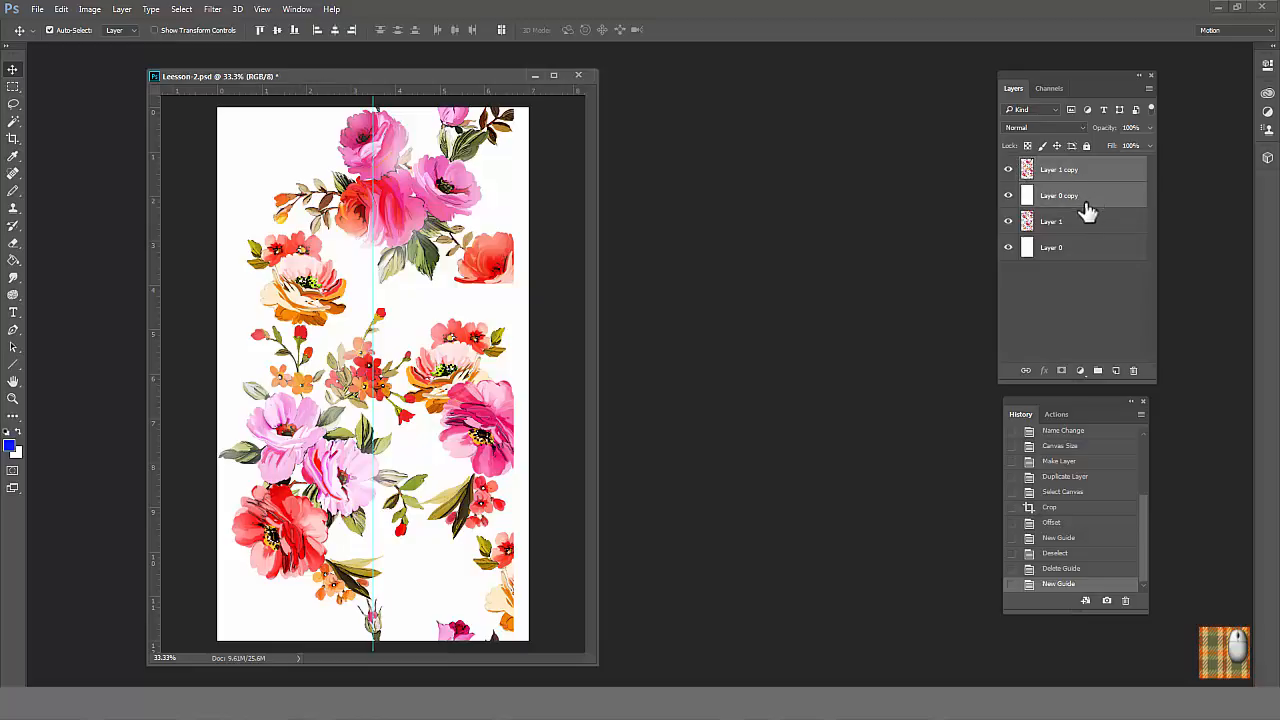
{"action": "left_click_drag", "start_coordinate": [1008, 221], "coordinate": [1008, 247]}
{"action": "left_click_drag", "start_coordinate": [306, 232], "coordinate": [407, 224]}
{"action": "left_click_drag", "start_coordinate": [438, 218], "coordinate": [446, 212]}
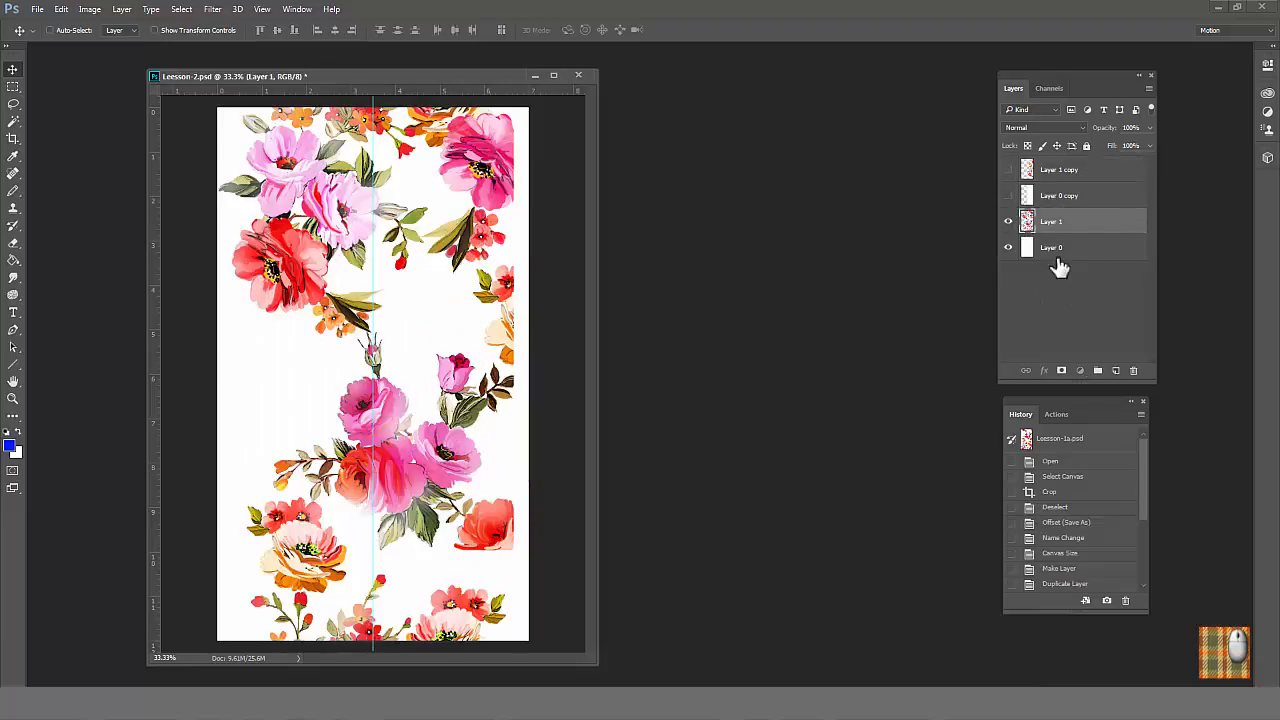
Step: With the two copy layers hidden, move Layer 1 and Layer 0 left until their right edge meets the guide, and show the copies again
{"action": "left_click", "coordinate": [1058, 256], "text": "shift"}
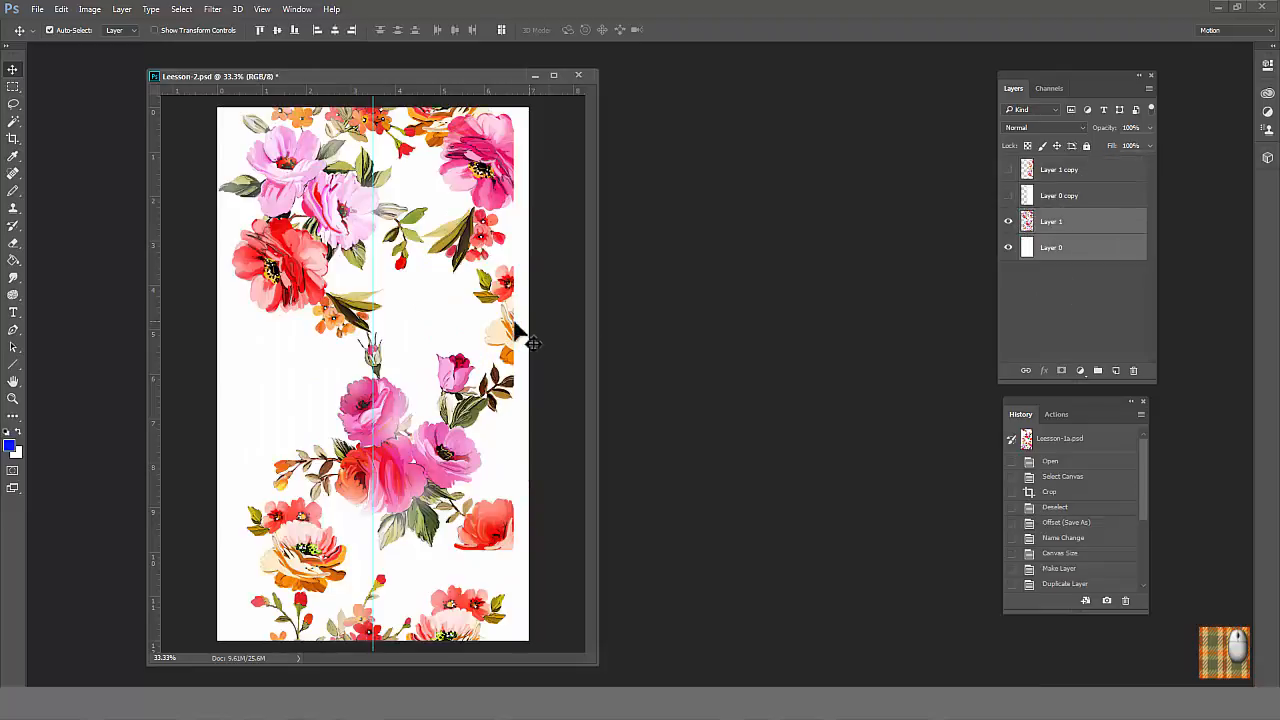
{"action": "left_click_drag", "start_coordinate": [495, 326], "coordinate": [341, 331]}
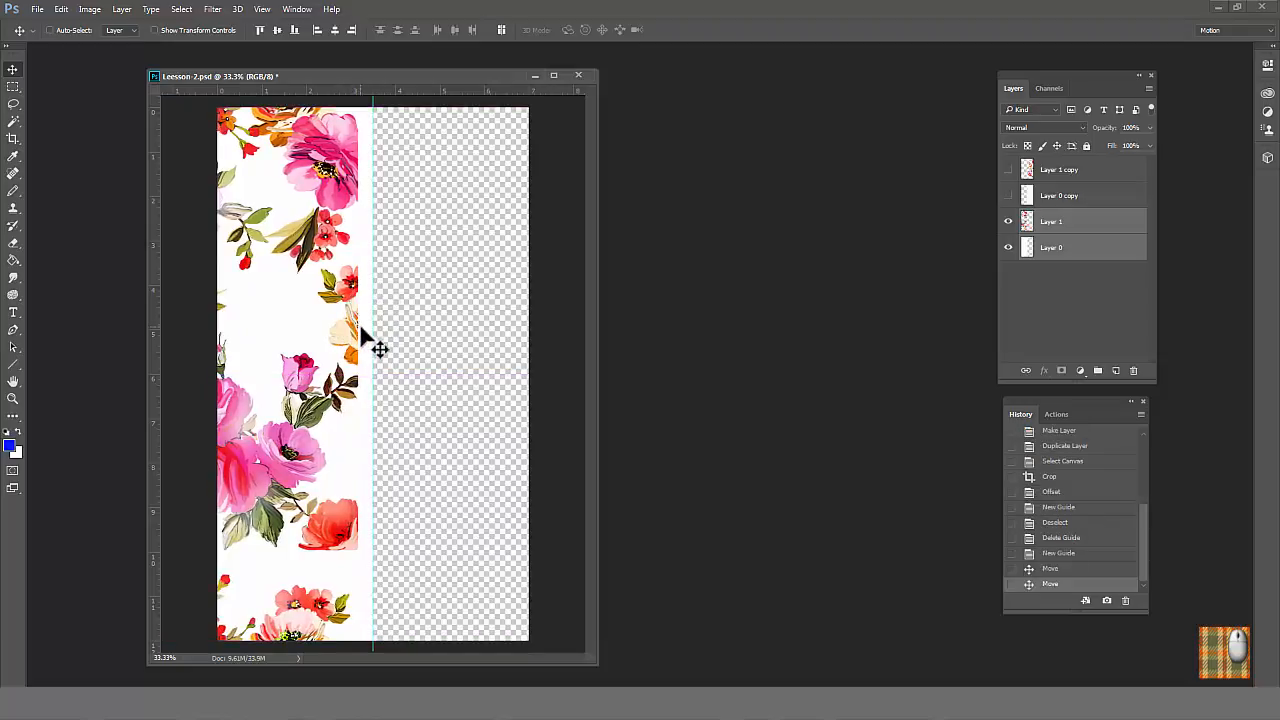
{"action": "left_click", "coordinate": [1008, 195]}
{"action": "left_click", "coordinate": [1008, 169]}
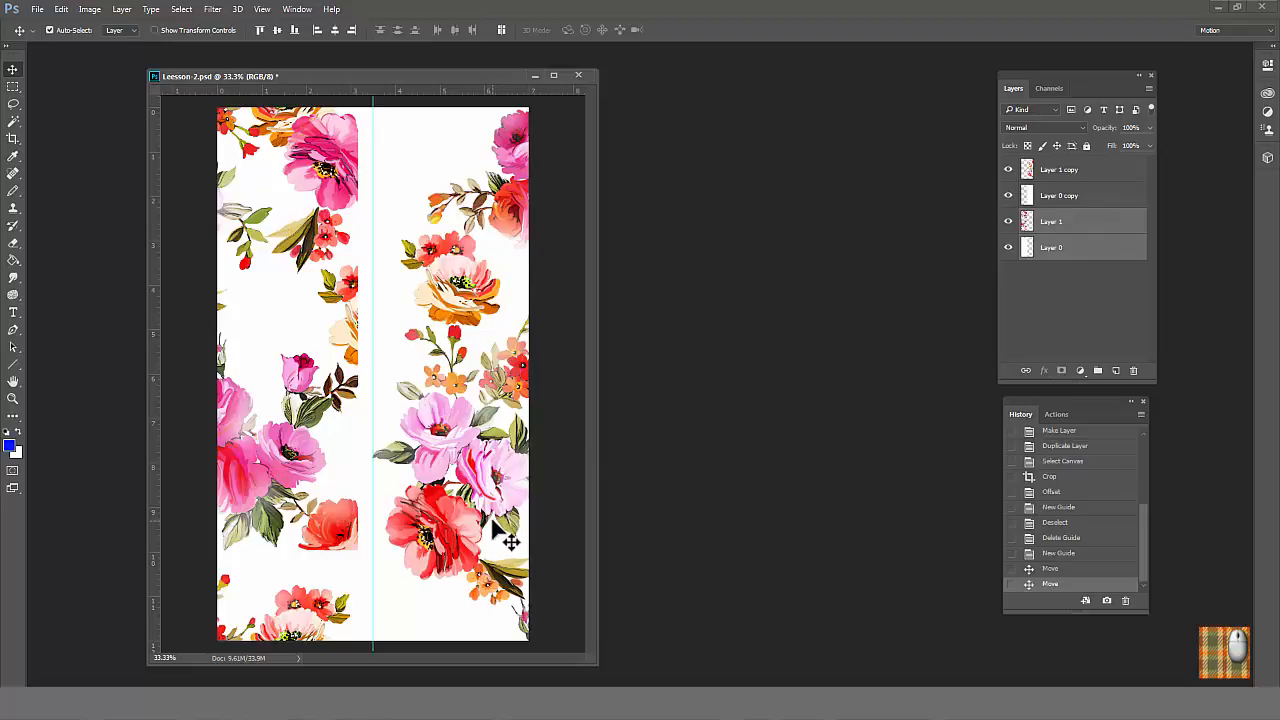
Step: Merge Layer 0 copy and Layer 0 into one white background layer
{"action": "left_click", "coordinate": [1094, 195]}
{"action": "left_click", "coordinate": [1066, 247], "text": "ctrl"}
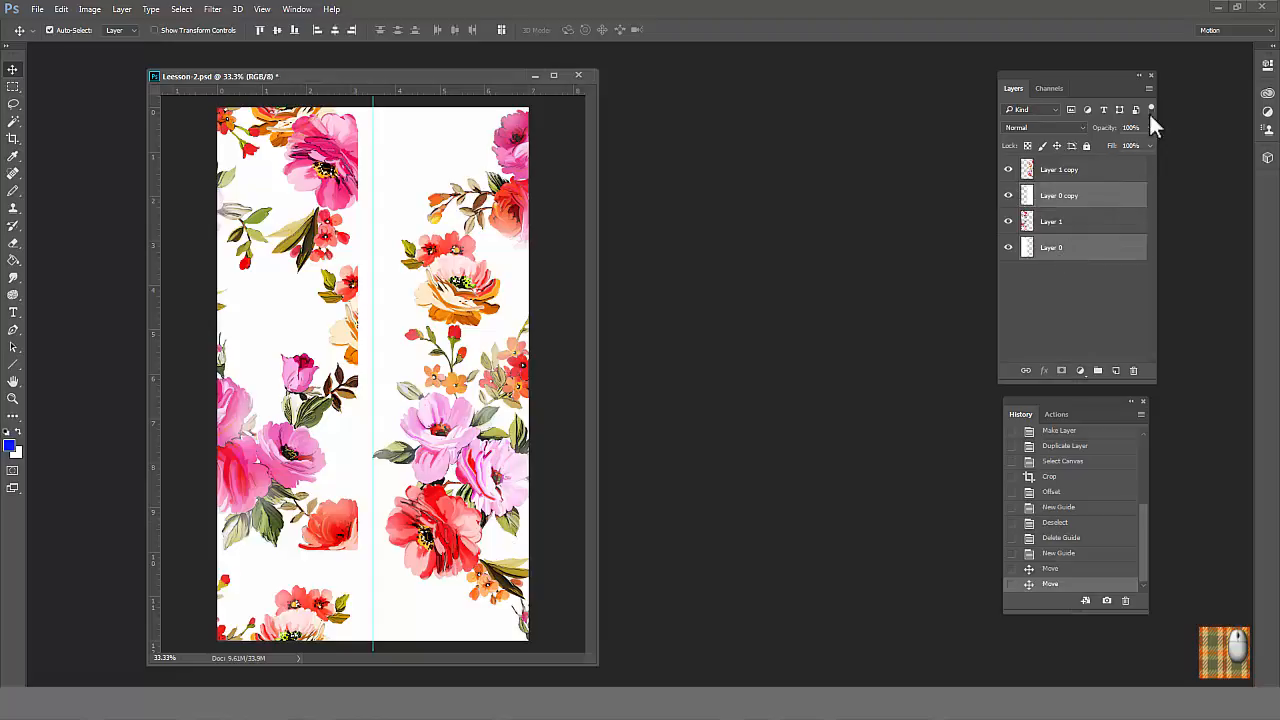
{"action": "left_click", "coordinate": [1148, 88]}
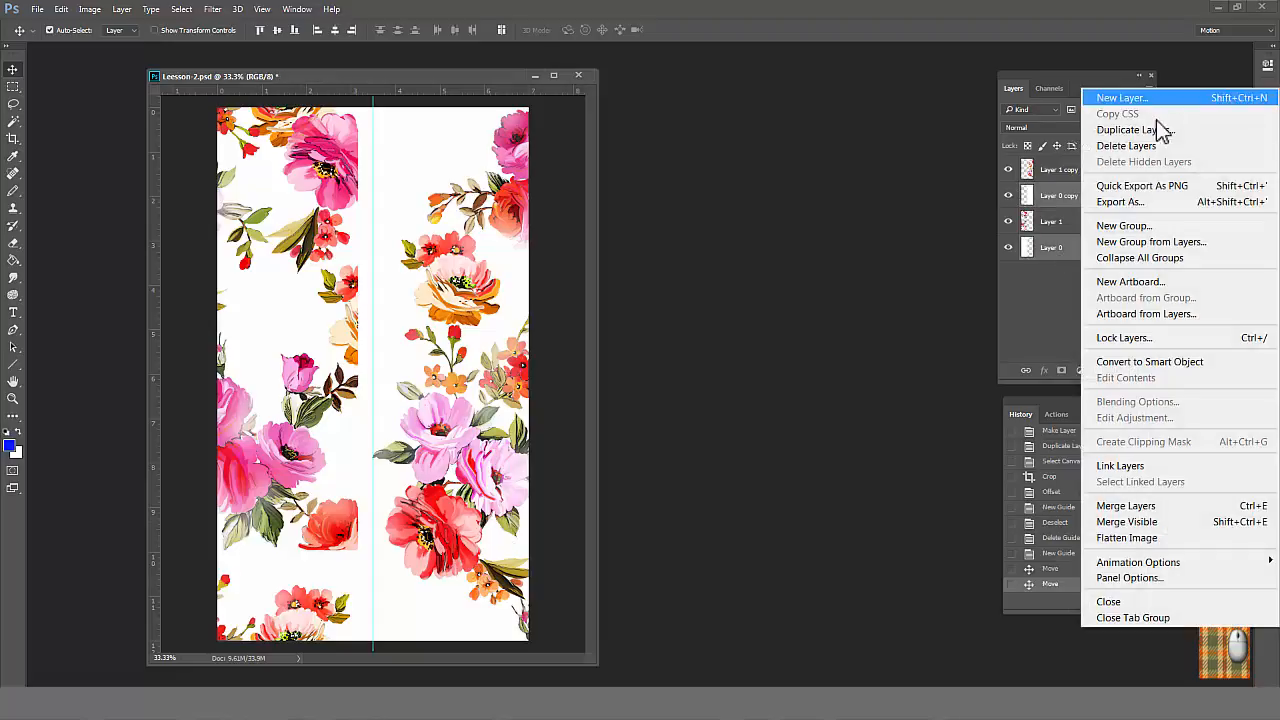
{"action": "left_click", "coordinate": [1128, 507]}
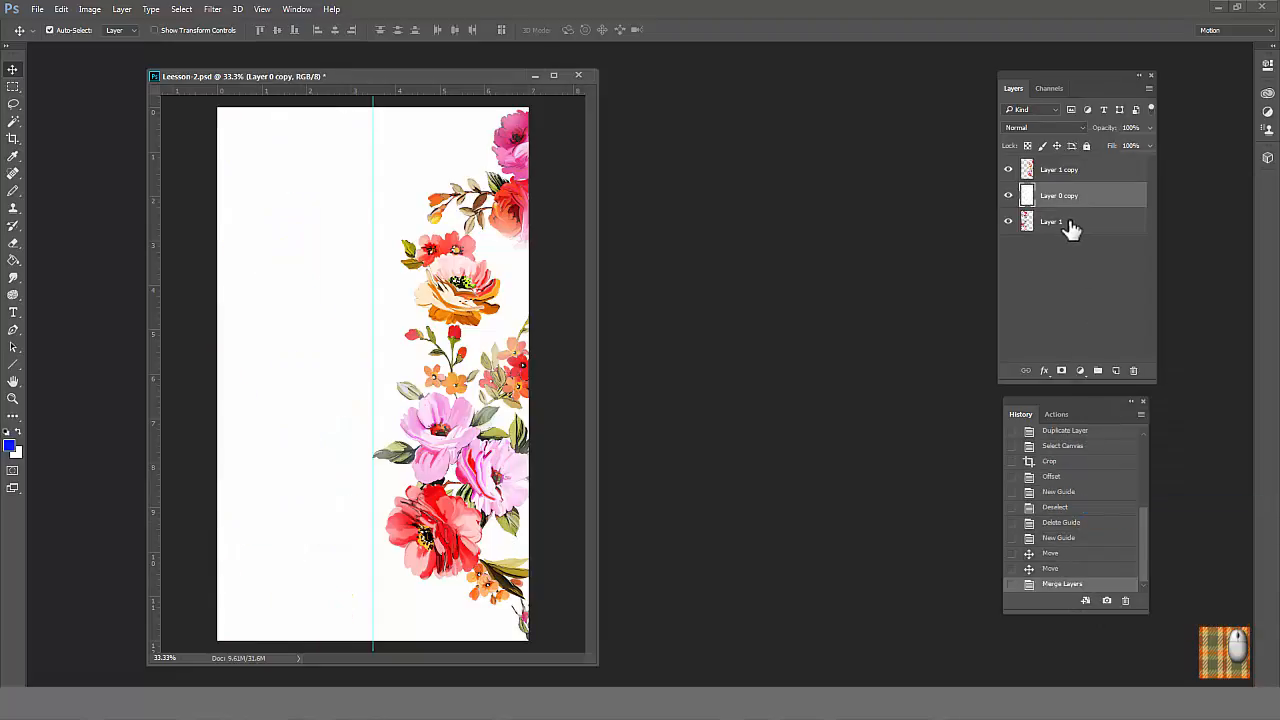
Step: Merge Layer 1 copy and Layer 1 into a single floral layer
{"action": "left_click", "coordinate": [1076, 175], "text": "shift"}
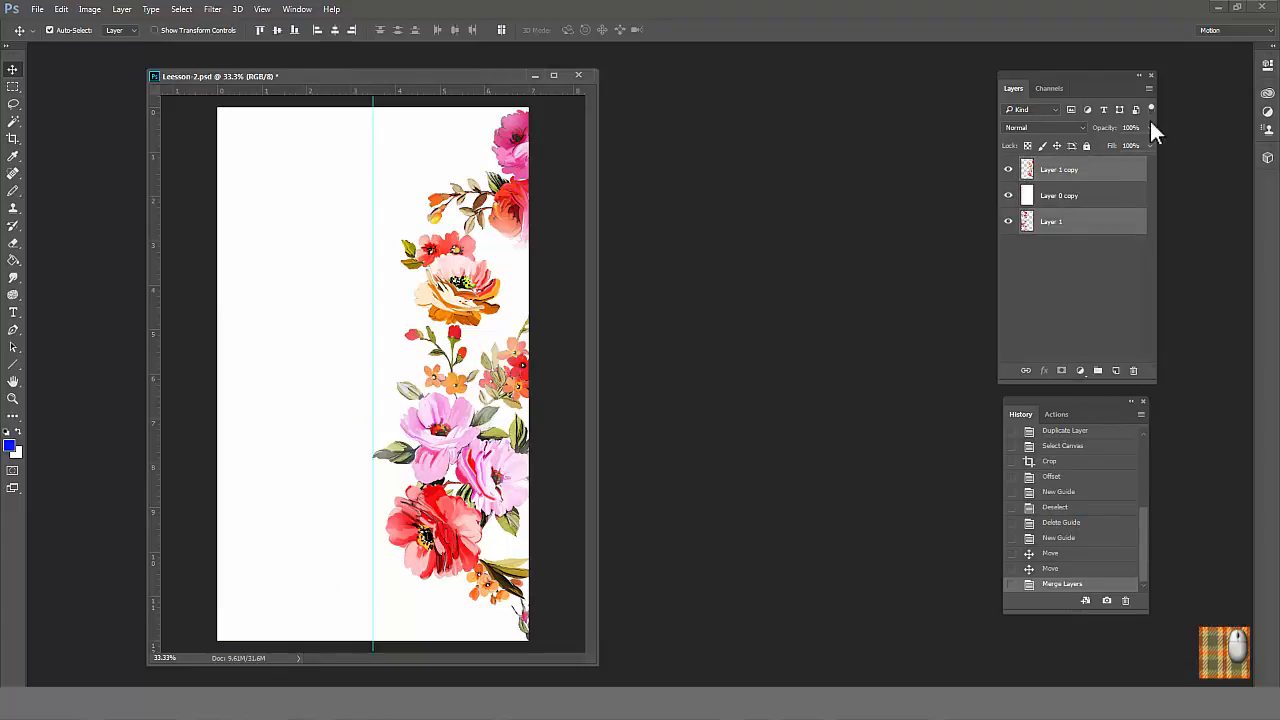
{"action": "left_click", "coordinate": [1149, 88]}
{"action": "left_click", "coordinate": [1130, 511]}
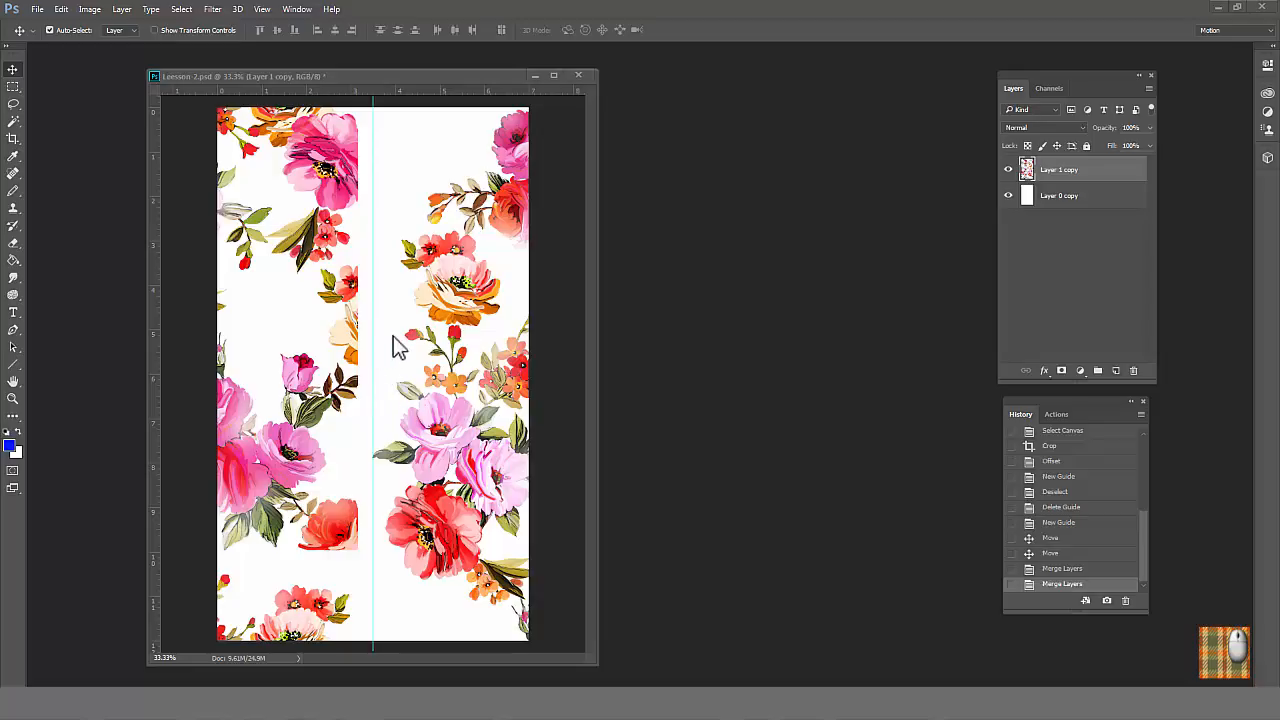
Step: Switch to Leesson-1.psd, lasso the pink flower with its bud on Livello 16 copia and copy it onto the cut-off red flower in Leesson-2.psd
{"action": "left_click", "coordinate": [298, 10]}
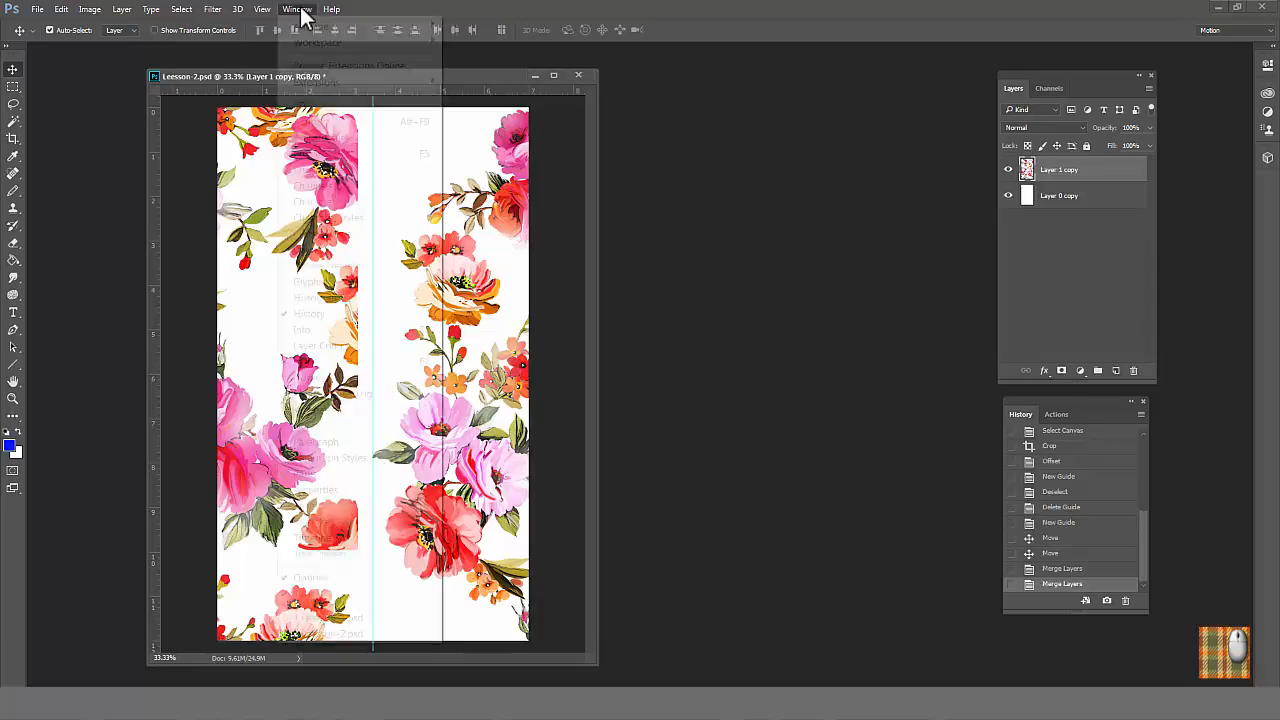
{"action": "left_click", "coordinate": [347, 620]}
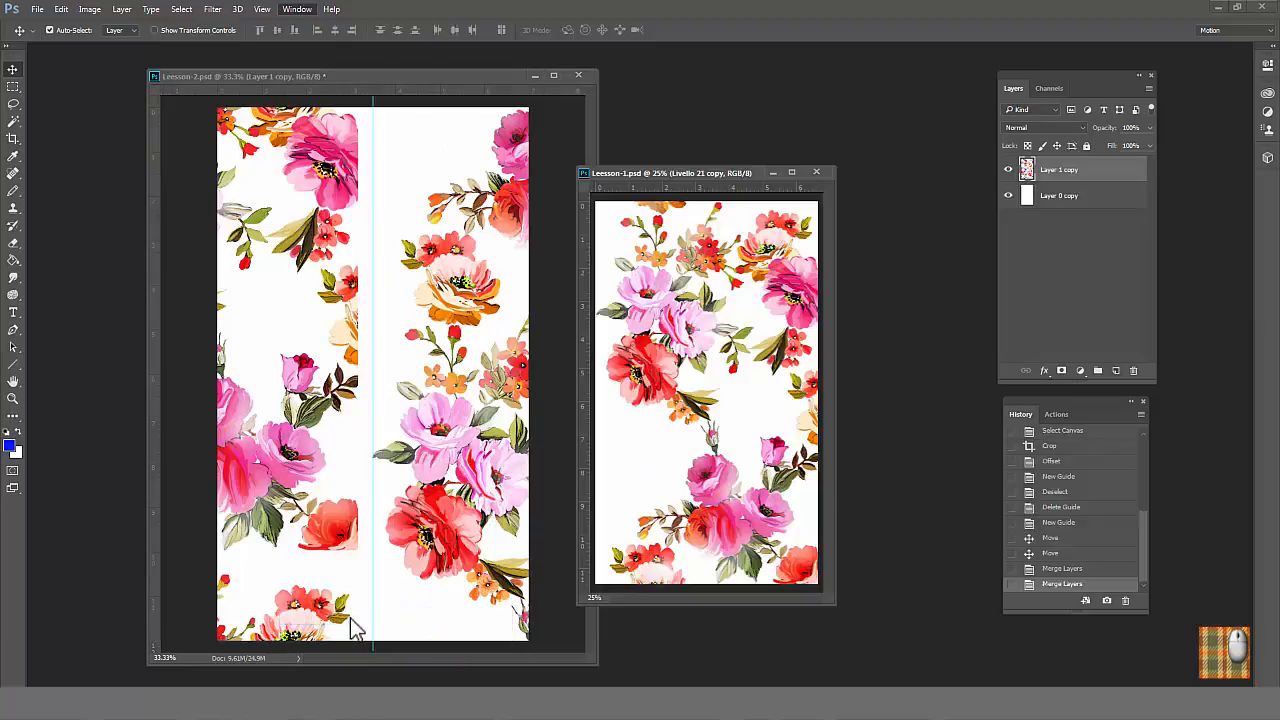
{"action": "left_click_drag", "start_coordinate": [693, 174], "coordinate": [712, 165]}
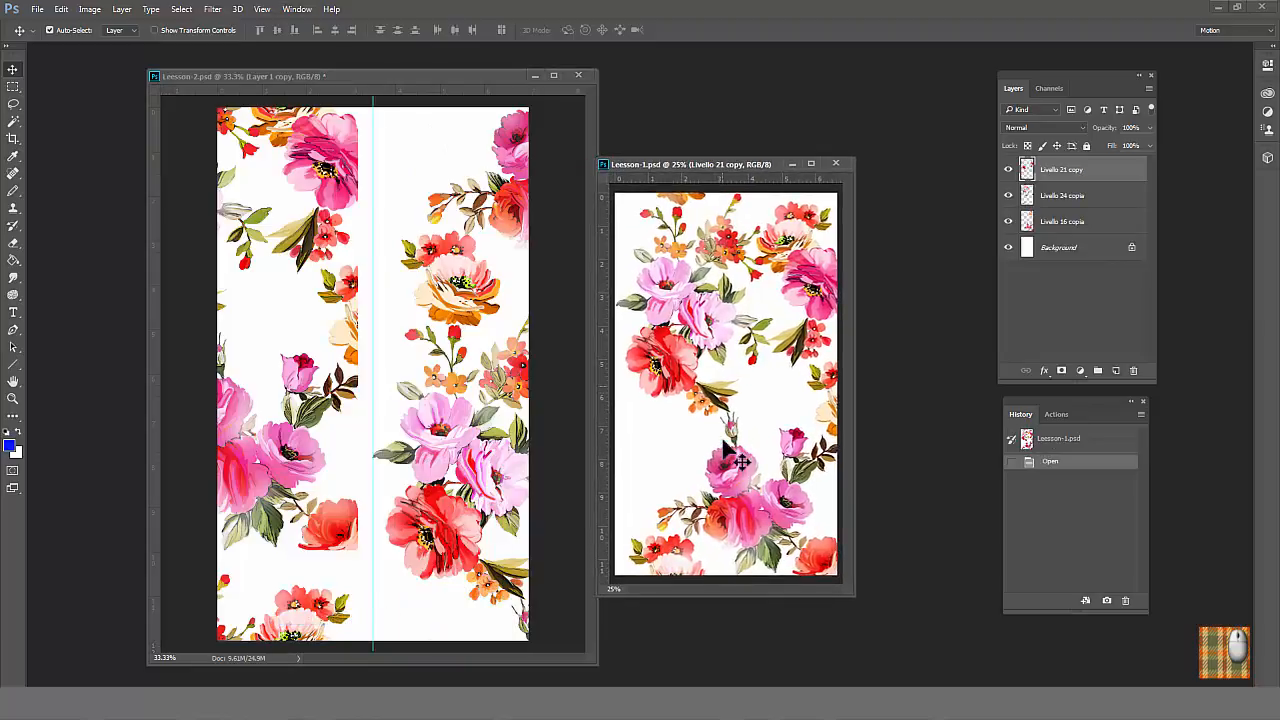
{"action": "left_click", "coordinate": [13, 105]}
{"action": "left_click", "coordinate": [733, 428], "text": "ctrl"}
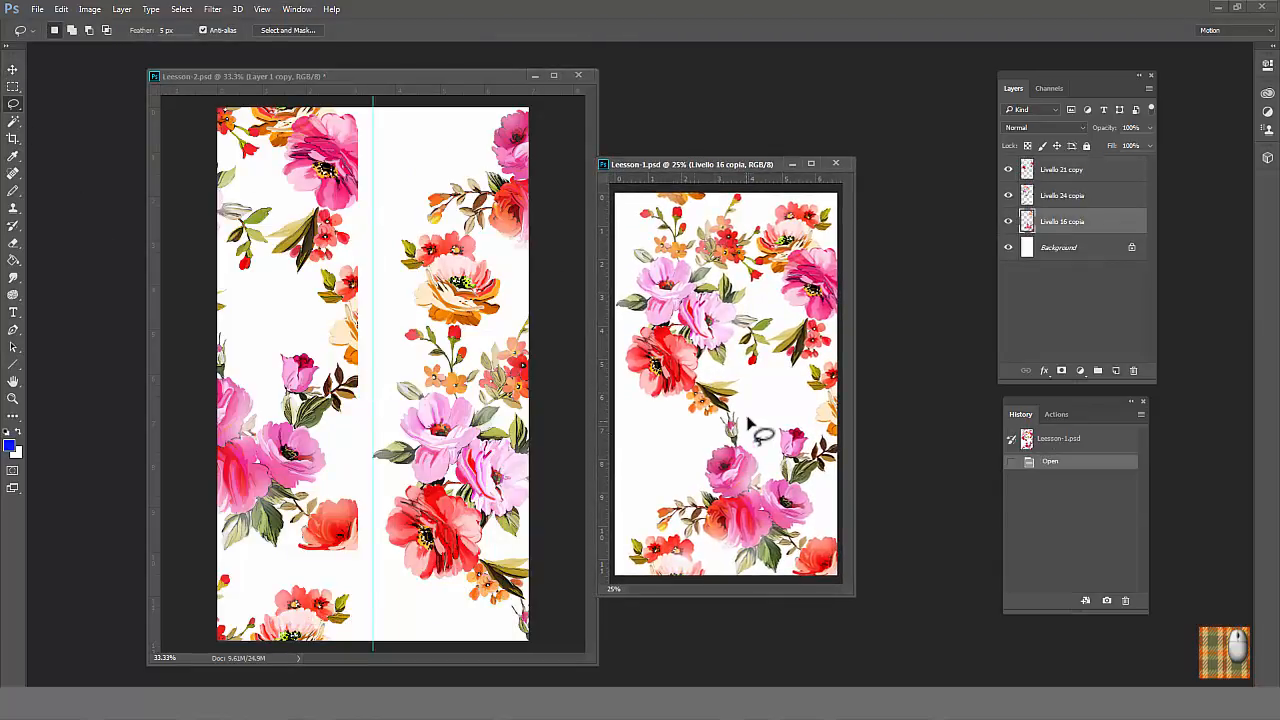
{"action": "mouse_move", "coordinate": [732, 410]}
{"action": "left_mouse_down"}
{"action": "mouse_move", "coordinate": [716, 496]}
{"action": "mouse_move", "coordinate": [749, 406]}
{"action": "left_mouse_up"}
{"action": "mouse_move", "coordinate": [742, 463]}
{"action": "left_mouse_down"}
{"action": "mouse_move", "coordinate": [356, 547]}
{"action": "mouse_move", "coordinate": [355, 532]}
{"action": "left_mouse_up"}
Step: Scale the pasted pink flower to about 114%, rotate it about 49°, distort it slightly and position it over the cut-off red flower
{"action": "left_click", "coordinate": [61, 9]}
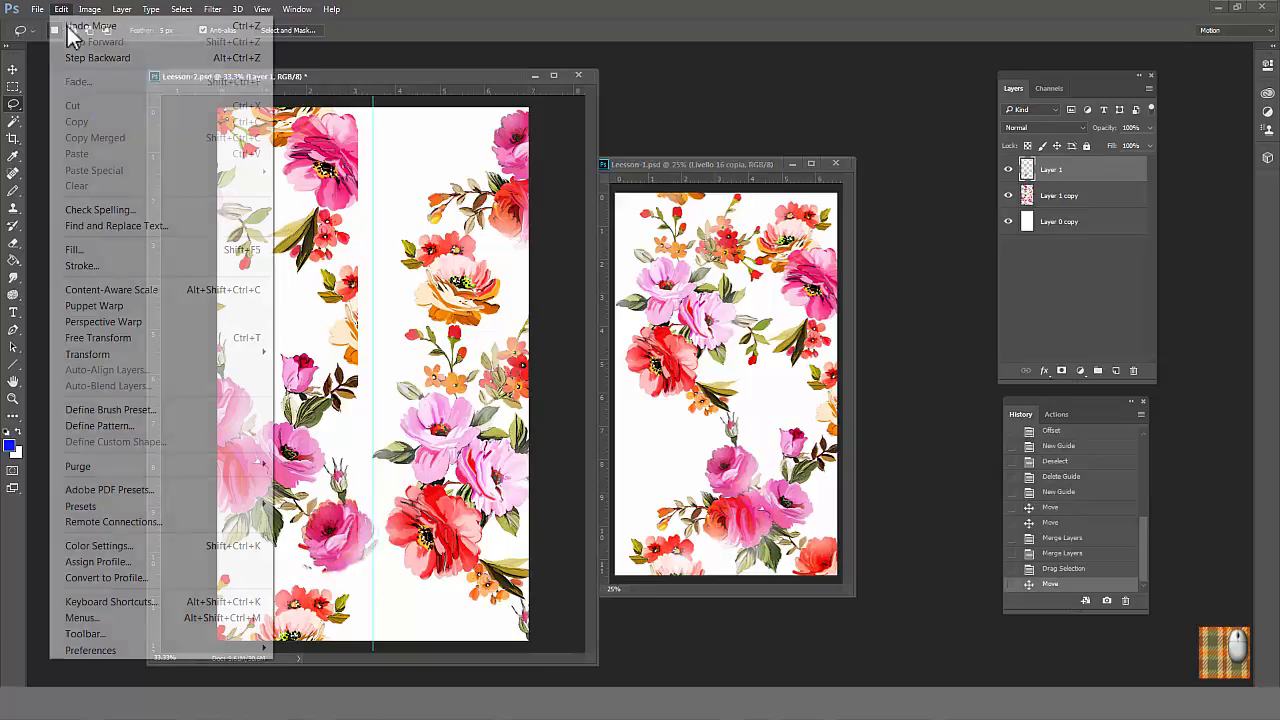
{"action": "left_click", "coordinate": [100, 337]}
{"action": "mouse_move", "coordinate": [379, 457]}
{"action": "left_mouse_down"}
{"action": "mouse_move", "coordinate": [427, 438]}
{"action": "mouse_move", "coordinate": [435, 472]}
{"action": "left_mouse_up"}
{"action": "left_click", "coordinate": [61, 9]}
{"action": "mouse_move", "coordinate": [213, 357]}
{"action": "left_click", "coordinate": [300, 394]}
{"action": "left_click_drag", "start_coordinate": [340, 512], "coordinate": [405, 512]}
{"action": "left_click", "coordinate": [61, 9]}
{"action": "left_click", "coordinate": [304, 426]}
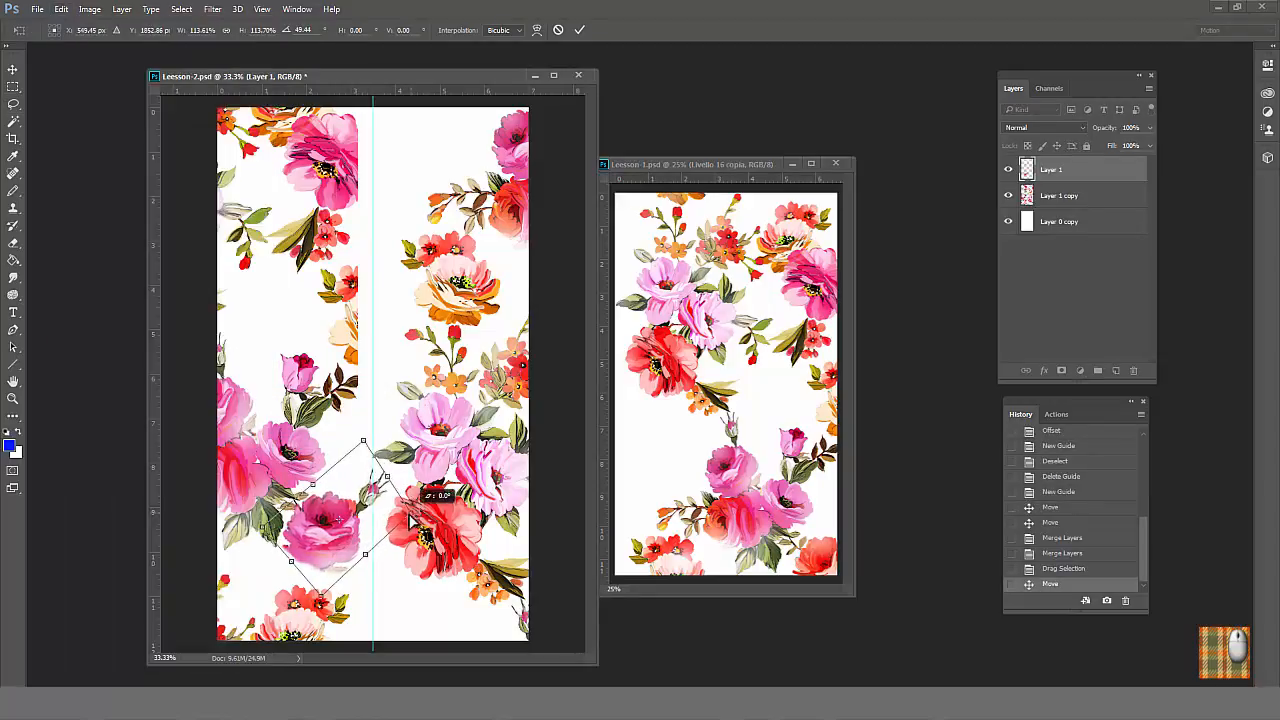
{"action": "left_click_drag", "start_coordinate": [363, 440], "coordinate": [365, 450]}
{"action": "key", "text": "Return"}
{"action": "left_click_drag", "start_coordinate": [348, 520], "coordinate": [346, 524]}
Step: Shift the pasted flower's color from pink to coral red with Hue/Saturation
{"action": "left_click", "coordinate": [89, 9]}
{"action": "mouse_move", "coordinate": [114, 49]}
{"action": "left_click", "coordinate": [325, 132]}
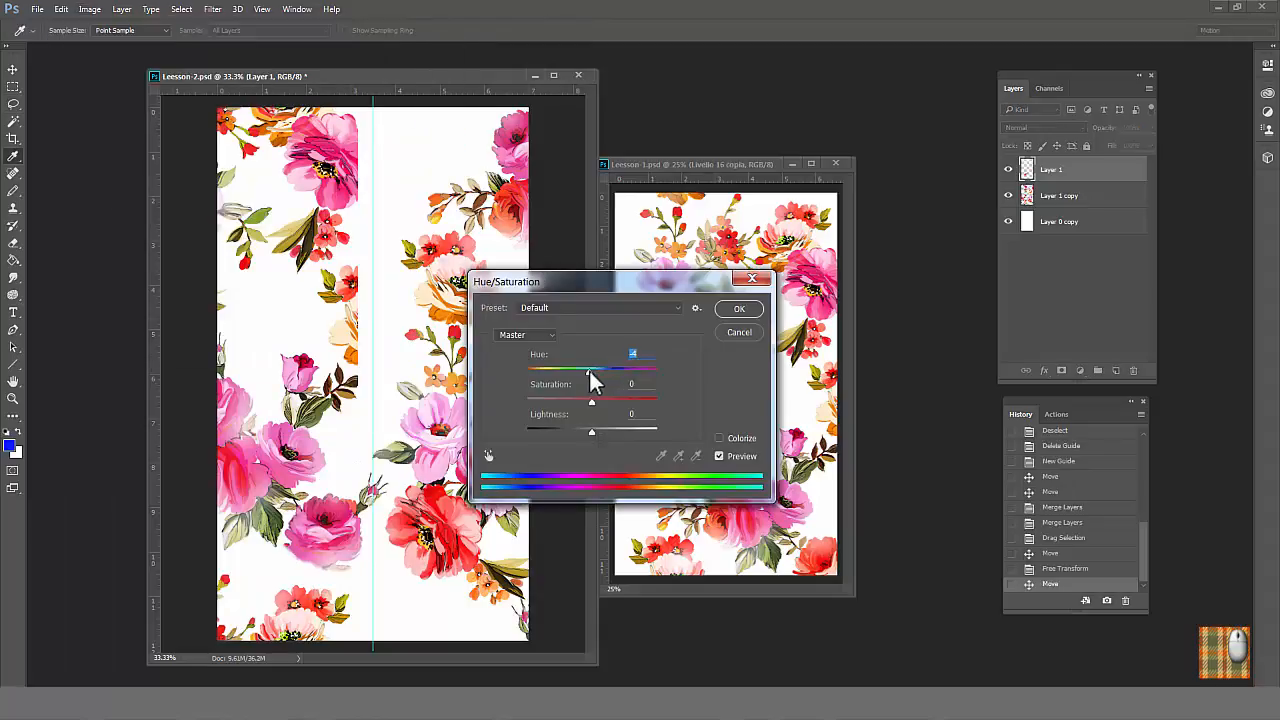
{"action": "left_click_drag", "start_coordinate": [591, 371], "coordinate": [614, 371]}
{"action": "left_click", "coordinate": [740, 309]}
Step: Lasso and clear the cut-off red flower and the cut-off orange flowers beside the guide on Layer 1 copy
{"action": "left_click", "coordinate": [1059, 196]}
{"action": "key", "text": "l"}
{"action": "mouse_move", "coordinate": [296, 523]}
{"action": "left_mouse_down"}
{"action": "mouse_move", "coordinate": [342, 581]}
{"action": "mouse_move", "coordinate": [384, 501]}
{"action": "mouse_move", "coordinate": [328, 492]}
{"action": "left_mouse_up"}
{"action": "key", "text": "Delete"}
{"action": "key", "text": "ctrl+d"}
{"action": "mouse_move", "coordinate": [360, 257]}
{"action": "left_mouse_down"}
{"action": "mouse_move", "coordinate": [360, 368]}
{"action": "mouse_move", "coordinate": [382, 264]}
{"action": "left_mouse_up"}
{"action": "key", "text": "Delete"}
{"action": "key", "text": "ctrl+d"}
Step: Copy the large red flower from Leesson-1.psd into Leesson-2.psd and rotate it to complete the cut-off pink flower at the guide
{"action": "left_click", "coordinate": [622, 328]}
{"action": "mouse_move", "coordinate": [622, 328]}
{"action": "left_mouse_down"}
{"action": "mouse_move", "coordinate": [683, 355]}
{"action": "mouse_move", "coordinate": [632, 326]}
{"action": "left_mouse_up"}
{"action": "left_click_drag", "start_coordinate": [676, 368], "coordinate": [435, 311]}
{"action": "mouse_move", "coordinate": [432, 312]}
{"action": "left_mouse_down"}
{"action": "mouse_move", "coordinate": [358, 181]}
{"action": "mouse_move", "coordinate": [395, 188]}
{"action": "left_mouse_up"}
{"action": "left_click", "coordinate": [61, 9]}
{"action": "mouse_move", "coordinate": [200, 355]}
{"action": "left_click", "coordinate": [302, 394]}
{"action": "key", "text": "Return"}
Step: Set the copied flower's hue to -22 and clear its excess part over the original pink flower
{"action": "left_click", "coordinate": [90, 9]}
{"action": "left_click", "coordinate": [300, 138]}
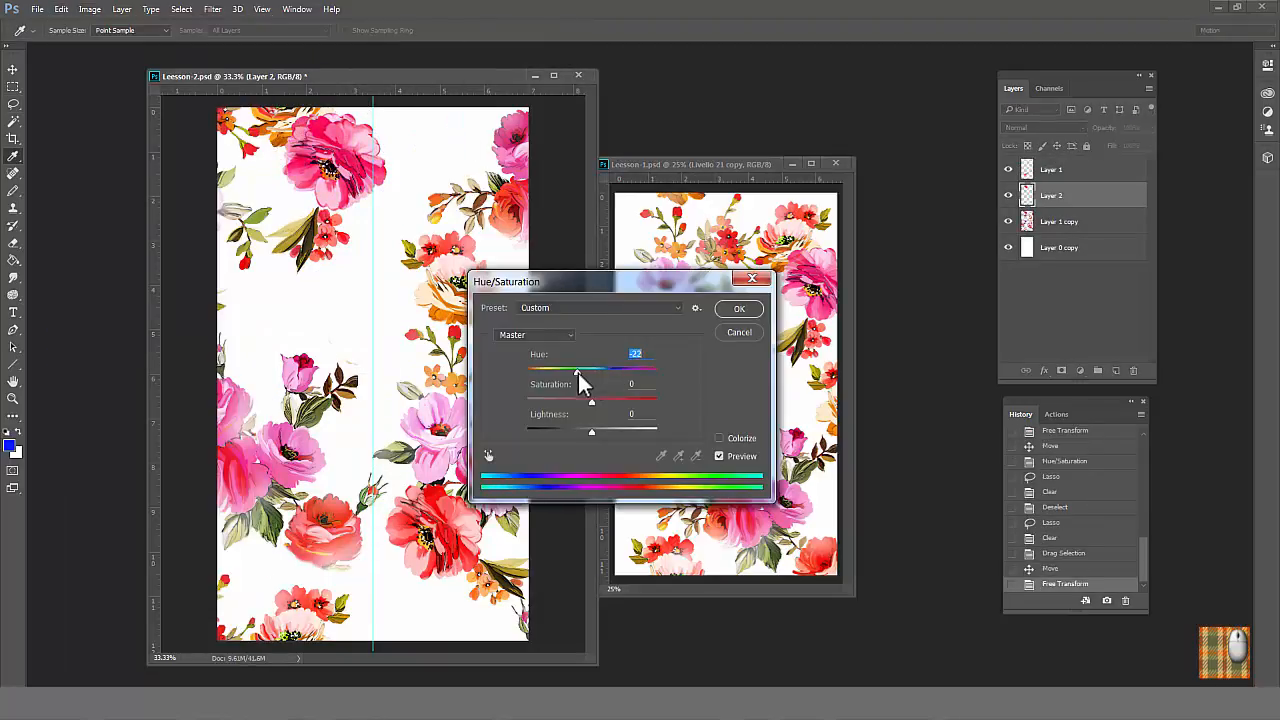
{"action": "left_click", "coordinate": [739, 308]}
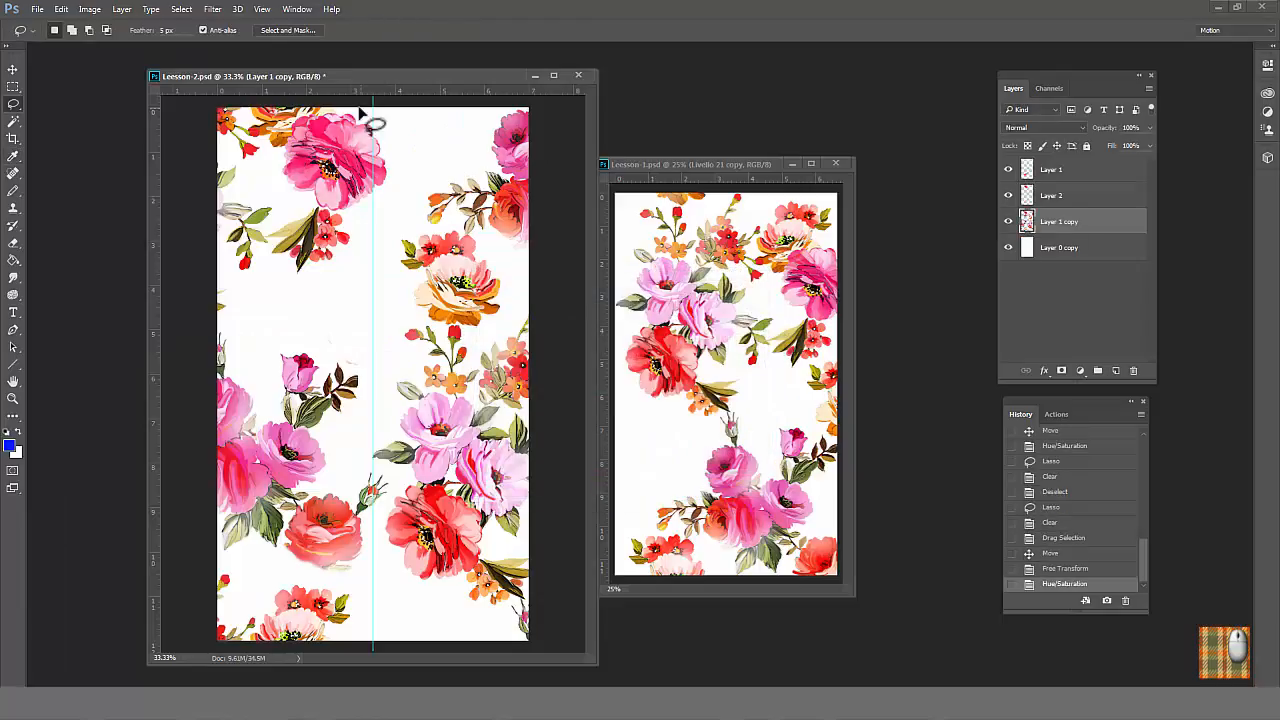
{"action": "mouse_move", "coordinate": [286, 148]}
{"action": "left_mouse_down"}
{"action": "mouse_move", "coordinate": [325, 208]}
{"action": "mouse_move", "coordinate": [357, 109]}
{"action": "left_mouse_up"}
{"action": "key", "text": "Delete"}
Step: Merge Layer 1, Layer 2 and Layer 1 copy into one floral layer
{"action": "left_click", "coordinate": [1050, 171]}
{"action": "left_click", "coordinate": [1052, 225], "text": "shift"}
{"action": "key", "text": "ctrl+e"}
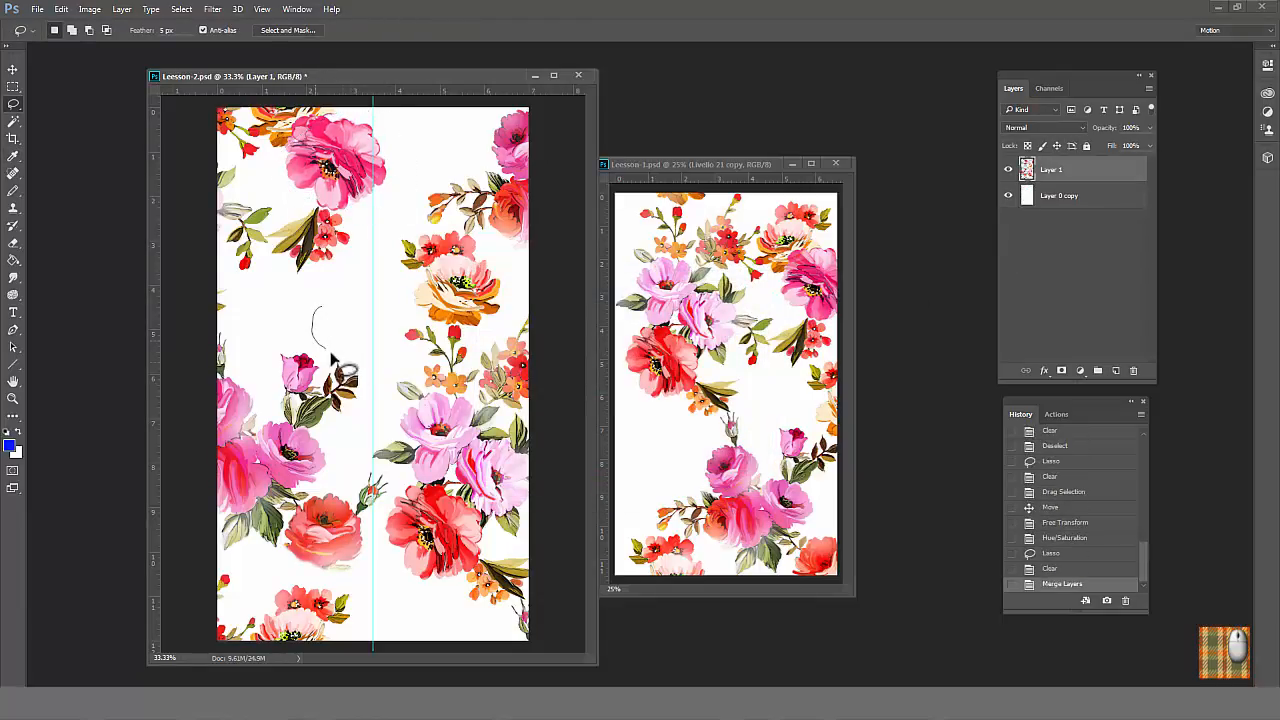
Step: Lasso and clear the stray marks in the white area above the rosebud, and deselect
{"action": "mouse_move", "coordinate": [332, 356]}
{"action": "left_mouse_down"}
{"action": "mouse_move", "coordinate": [383, 345]}
{"action": "mouse_move", "coordinate": [404, 312]}
{"action": "left_mouse_up"}
{"action": "key", "text": "Delete"}
{"action": "key", "text": "ctrl+d"}
Step: Blend the rough edges of the repaired artwork near the guide with the Smudge tool
{"action": "left_click", "coordinate": [13, 278]}
{"action": "left_click", "coordinate": [354, 390], "text": "ctrl"}
{"action": "mouse_move", "coordinate": [380, 322]}
{"action": "left_mouse_down"}
{"action": "mouse_move", "coordinate": [411, 309]}
{"action": "mouse_move", "coordinate": [402, 320]}
{"action": "left_mouse_up"}
{"action": "left_click_drag", "start_coordinate": [384, 330], "coordinate": [416, 304]}
{"action": "left_click", "coordinate": [437, 361], "text": "alt"}
{"action": "left_click", "coordinate": [437, 361], "text": "alt"}
Step: Lasso the orange blossoms with red buds on Livello 24 copia in Leesson-1.psd and copy them into the gap in Leesson-2.psd
{"action": "left_click", "coordinate": [13, 104]}
{"action": "left_click", "coordinate": [690, 164]}
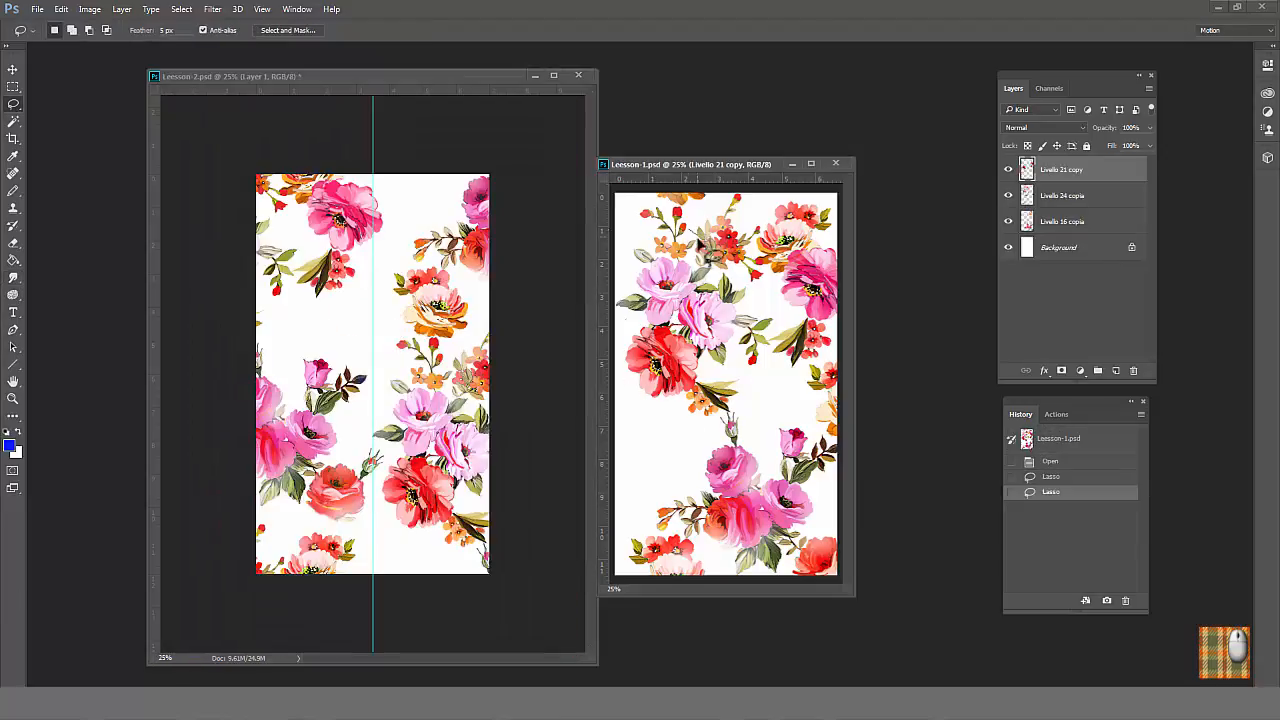
{"action": "mouse_move", "coordinate": [634, 240]}
{"action": "left_mouse_down"}
{"action": "mouse_move", "coordinate": [695, 217]}
{"action": "mouse_move", "coordinate": [636, 250]}
{"action": "left_mouse_up"}
{"action": "left_click", "coordinate": [1062, 196]}
{"action": "left_click_drag", "start_coordinate": [656, 254], "coordinate": [359, 356]}
Step: Rotate the pasted blossom sprig, flip it horizontally and attach it to the cream flower across the guide
{"action": "left_click", "coordinate": [61, 9]}
{"action": "mouse_move", "coordinate": [122, 356]}
{"action": "left_click", "coordinate": [300, 392]}
{"action": "left_click_drag", "start_coordinate": [432, 322], "coordinate": [264, 358]}
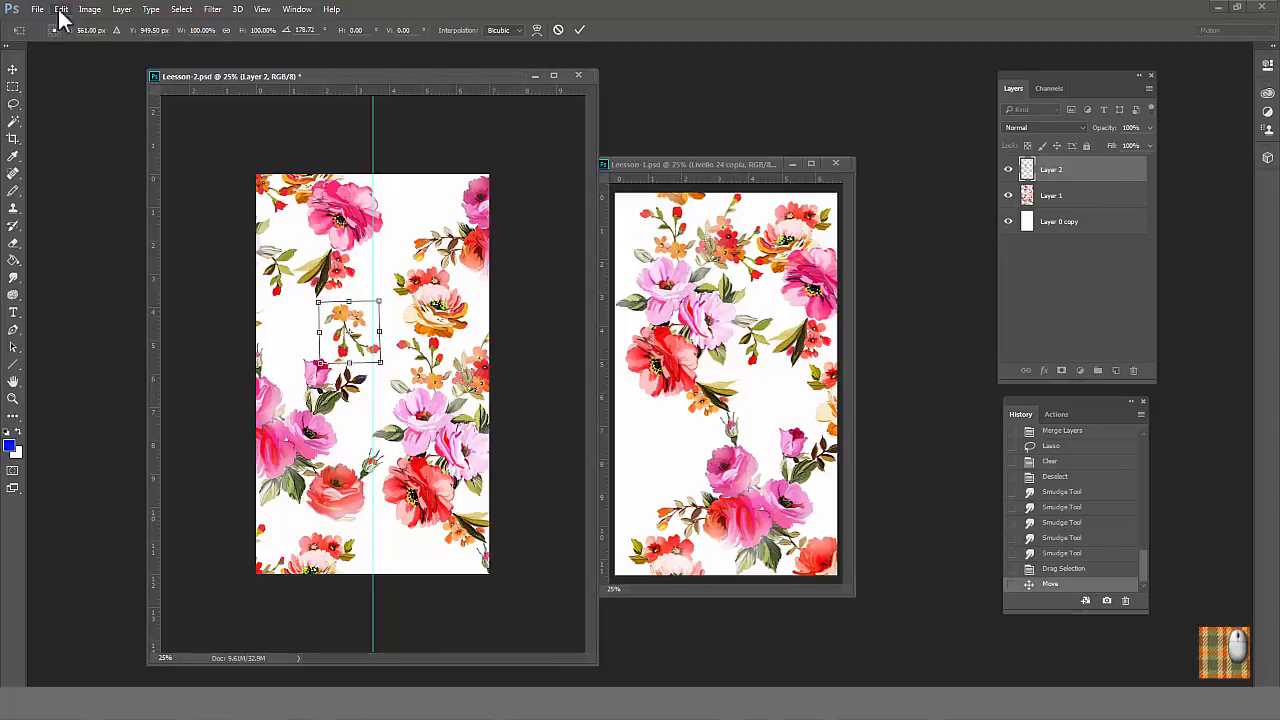
{"action": "left_click", "coordinate": [61, 9]}
{"action": "left_click", "coordinate": [312, 538]}
{"action": "left_click_drag", "start_coordinate": [350, 336], "coordinate": [376, 320]}
{"action": "left_click", "coordinate": [61, 9]}
{"action": "left_click", "coordinate": [299, 394]}
{"action": "left_click_drag", "start_coordinate": [422, 270], "coordinate": [435, 342]}
{"action": "key", "text": "Return"}
Step: Clear the stray patch beside the blossom sprig and shift the sprig's hue toward pink with Hue/Saturation
{"action": "left_click_drag", "start_coordinate": [348, 351], "coordinate": [350, 350]}
{"action": "key", "text": "Delete"}
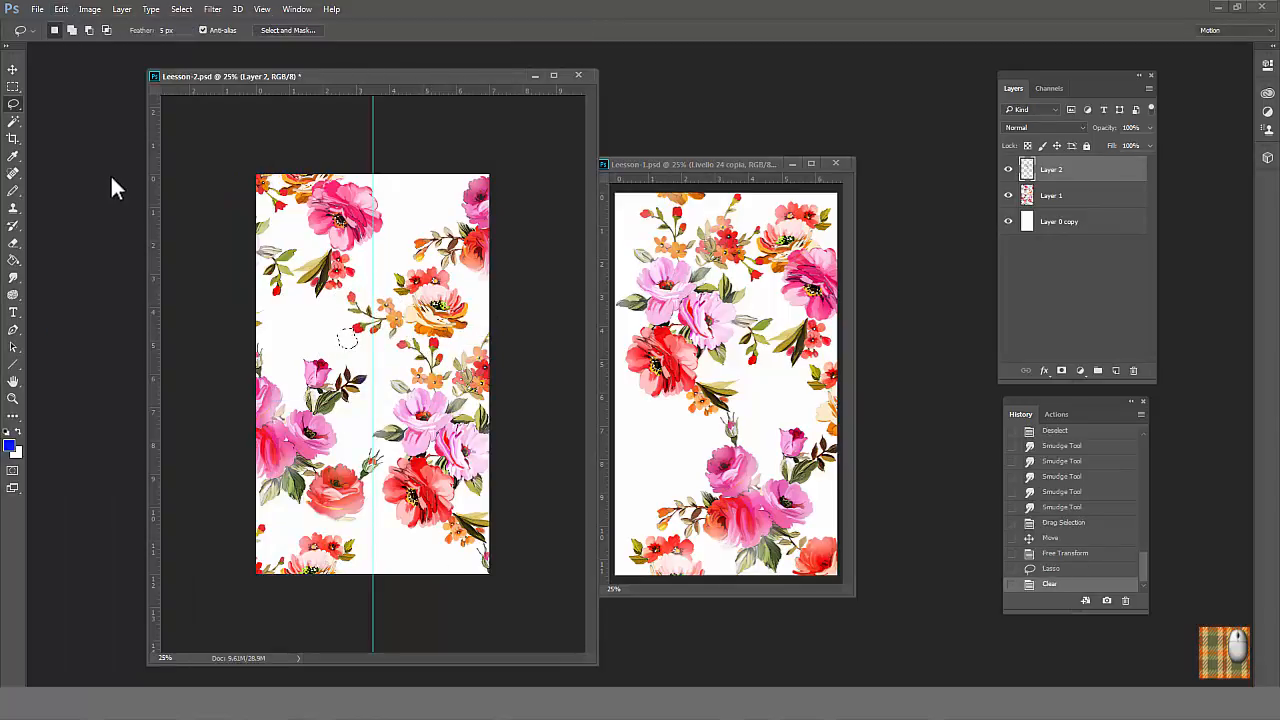
{"action": "key", "text": "ctrl+d"}
{"action": "left_click", "coordinate": [89, 9]}
{"action": "mouse_move", "coordinate": [182, 55]}
{"action": "left_click", "coordinate": [318, 137]}
{"action": "left_click_drag", "start_coordinate": [591, 372], "coordinate": [566, 371]}
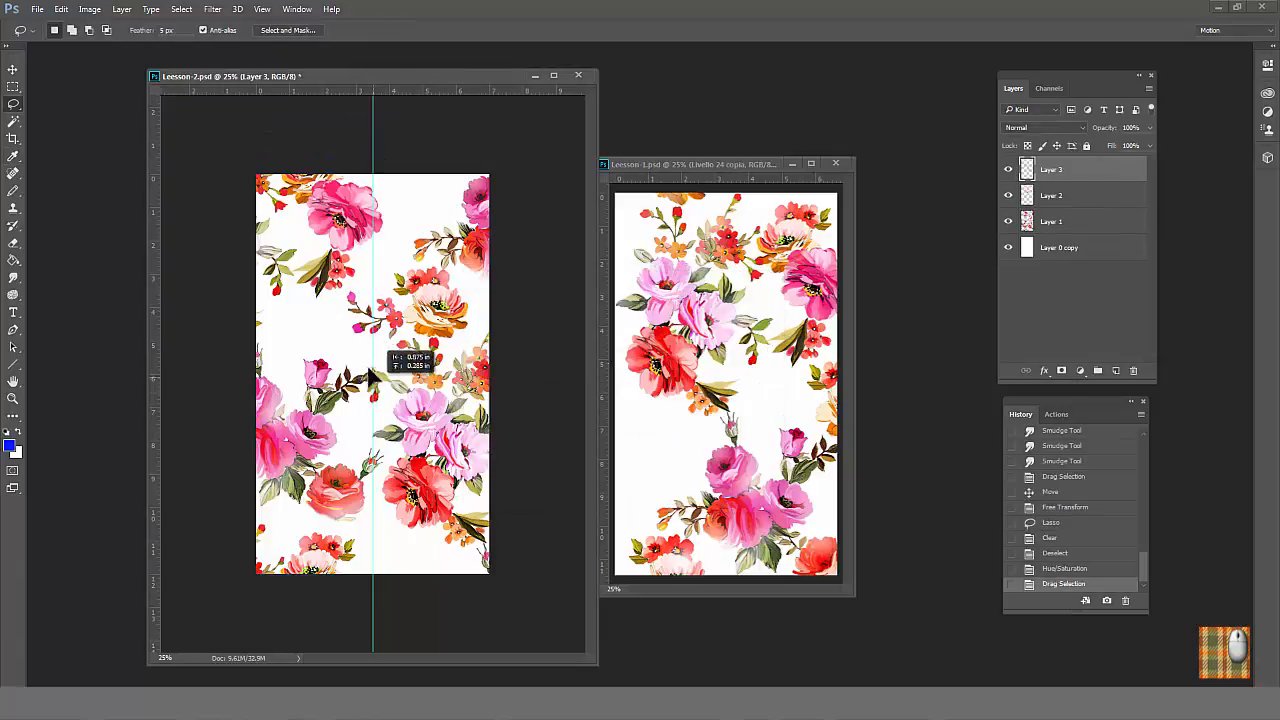
Step: Flip the copied leaf-and-bud sprig vertically, transform it to sit on top of the rosebud and adjust its hue and saturation
{"action": "left_click", "coordinate": [61, 9]}
{"action": "left_click", "coordinate": [350, 545]}
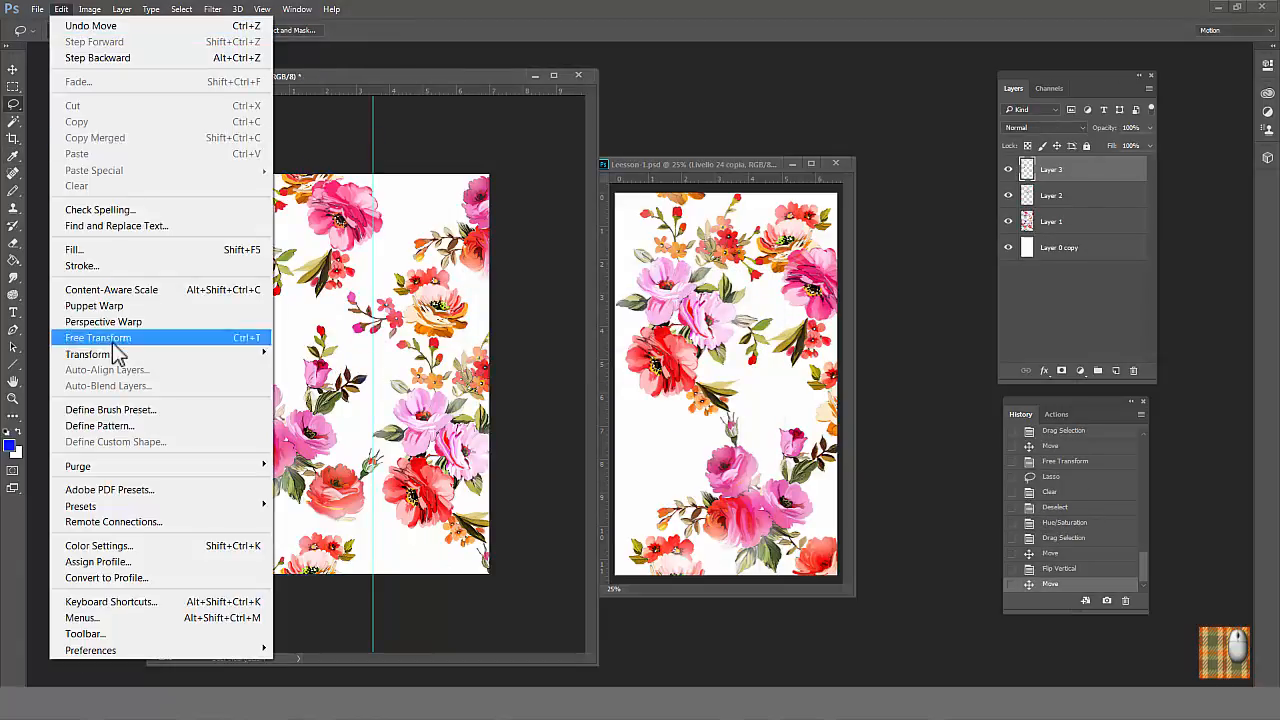
{"action": "left_click", "coordinate": [77, 330]}
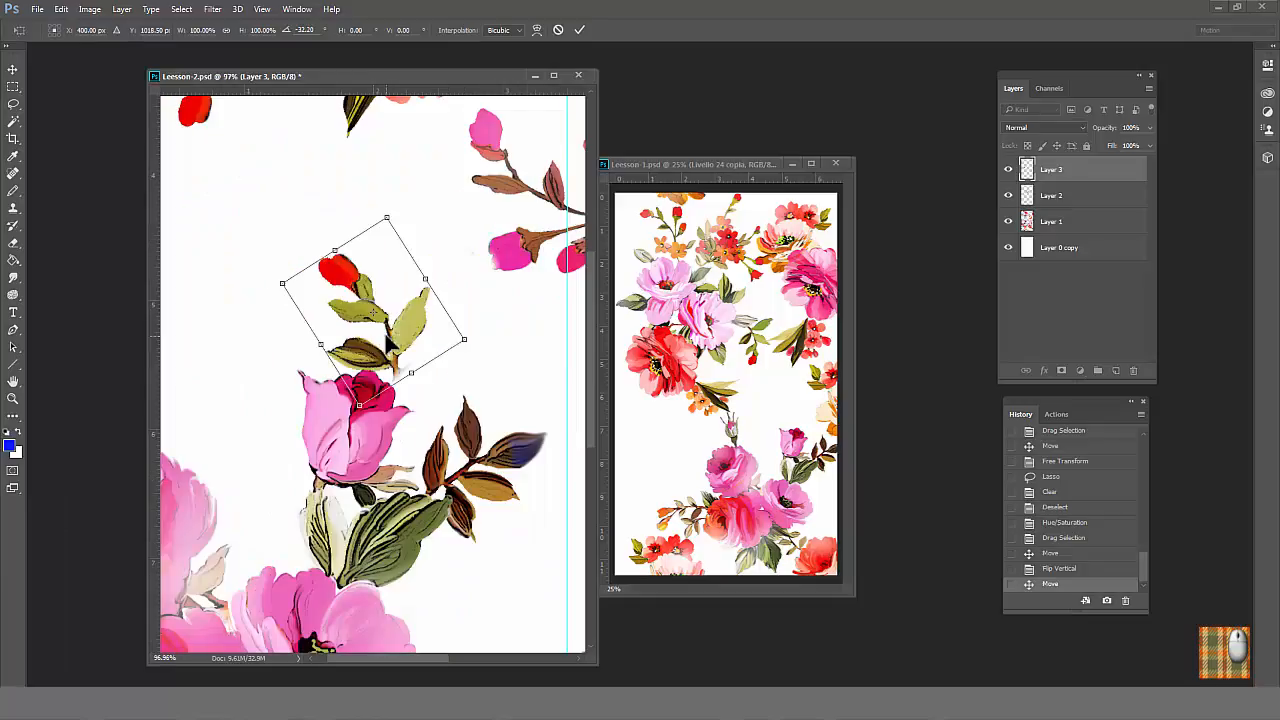
{"action": "left_click_drag", "start_coordinate": [350, 300], "coordinate": [362, 330]}
{"action": "key", "text": "Return"}
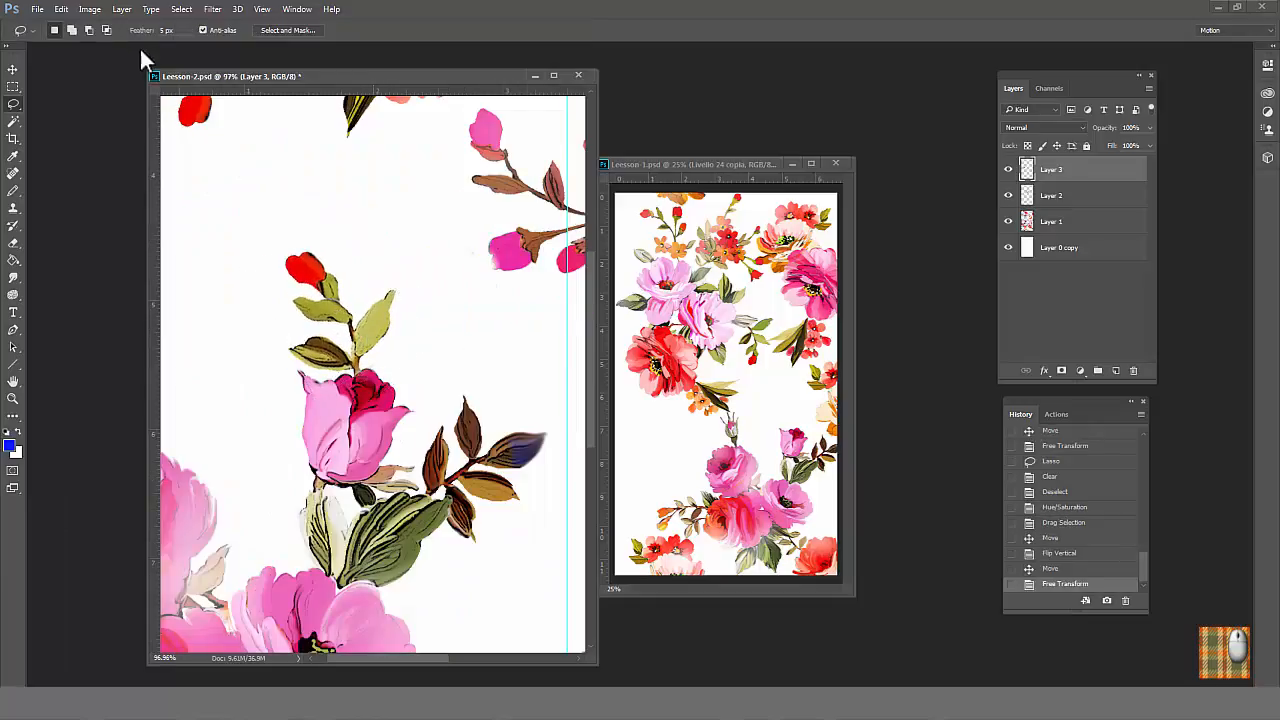
{"action": "left_click", "coordinate": [89, 9]}
{"action": "left_click", "coordinate": [386, 109]}
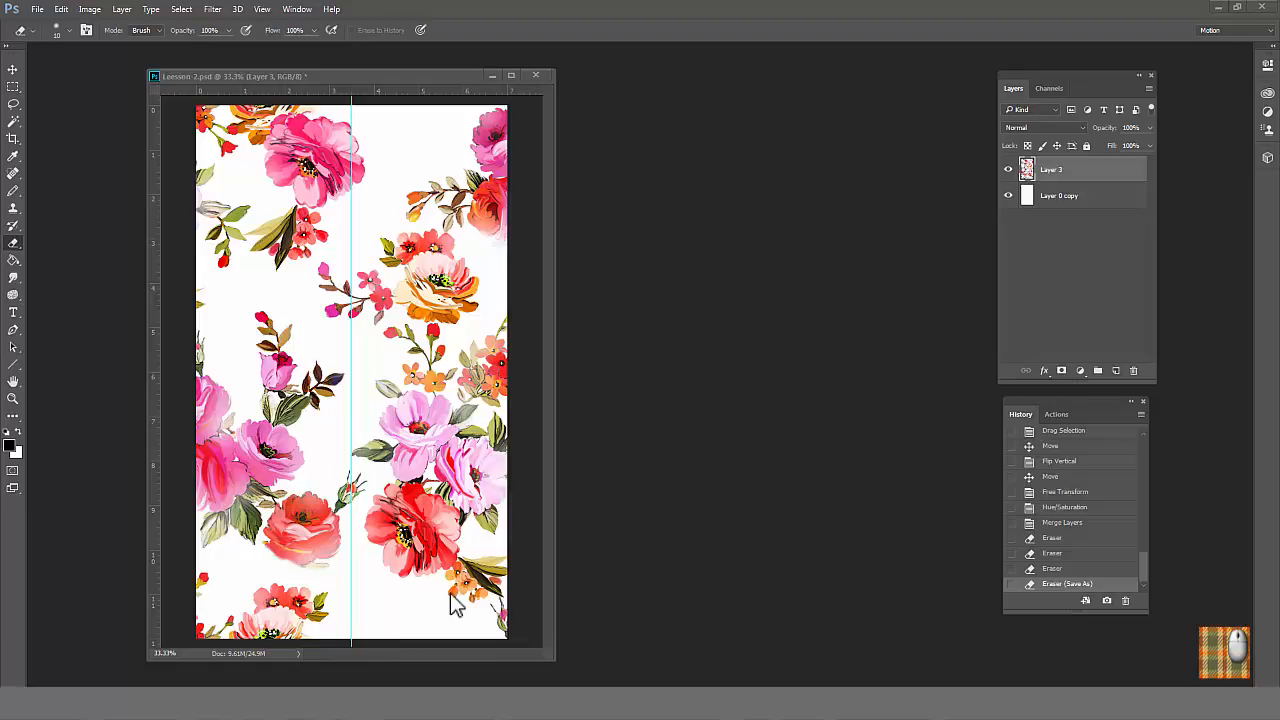
Step: Duplicate Layer 3 as Layer 3 copy in Leesson-2.psd
{"action": "left_click", "coordinate": [1149, 88]}
{"action": "left_click", "coordinate": [1140, 130]}
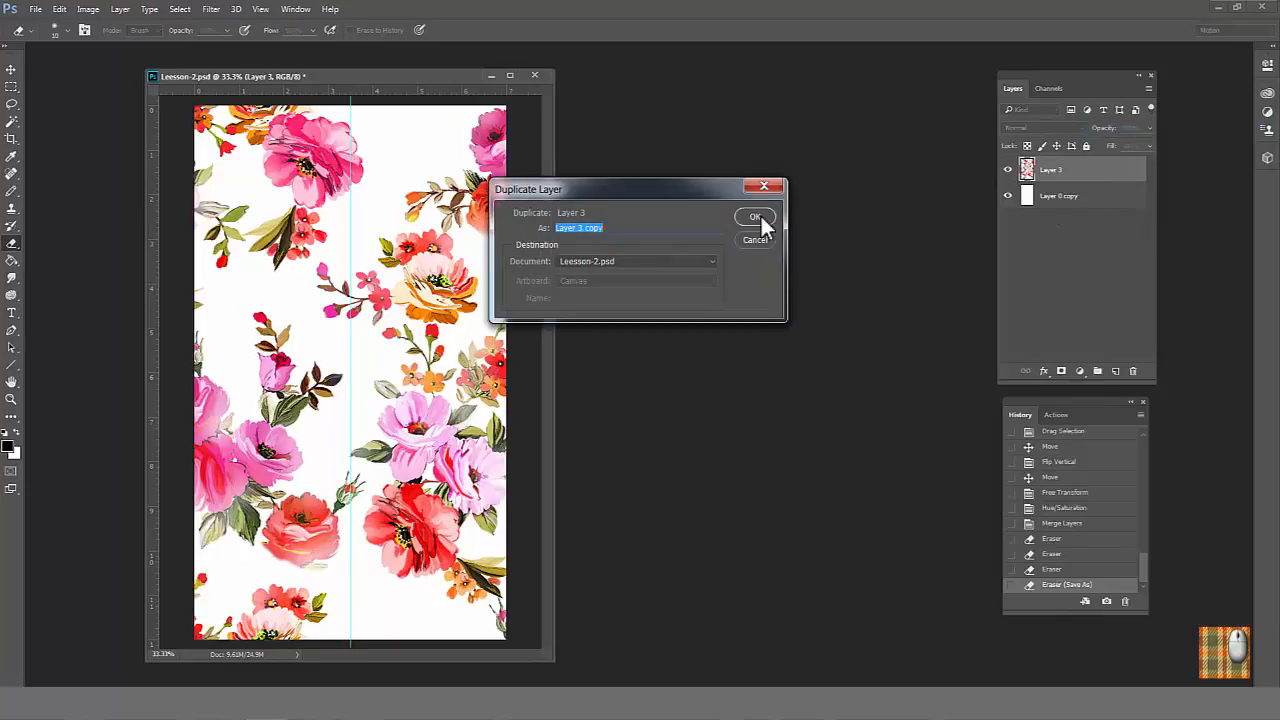
{"action": "left_click", "coordinate": [756, 218]}
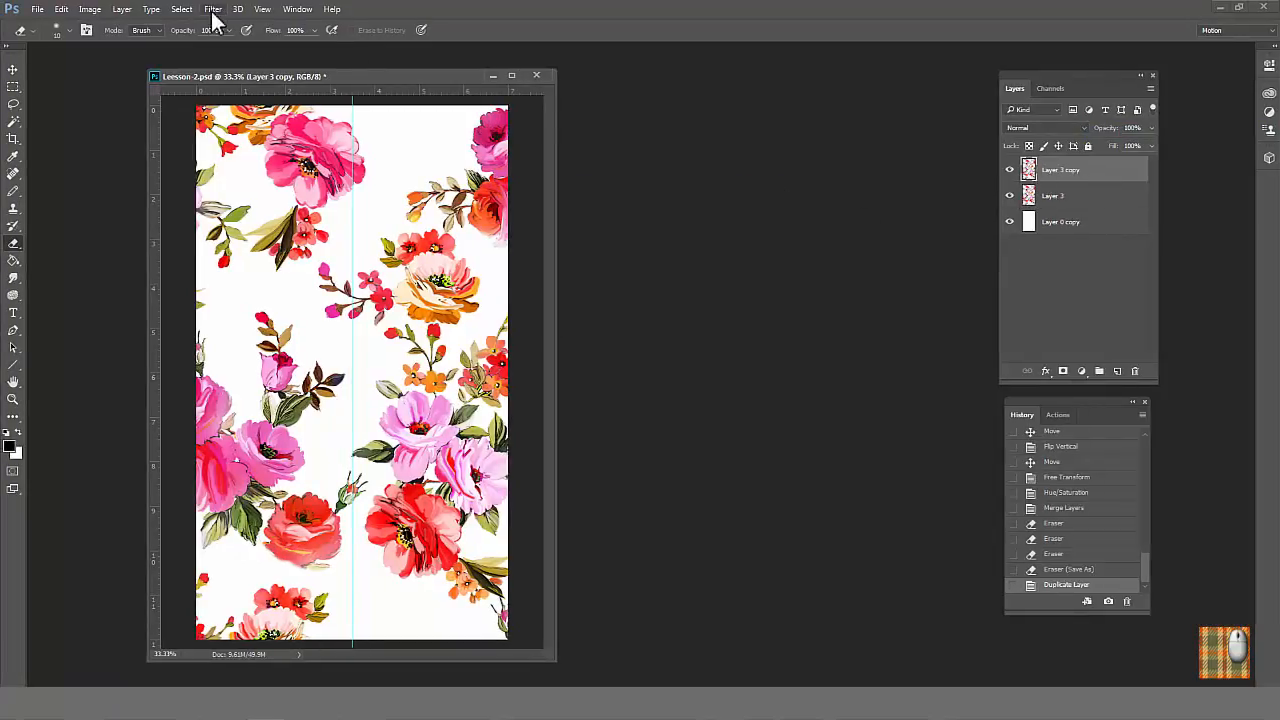
Step: Select the entire canvas and crop the layers to its bounds
{"action": "left_click", "coordinate": [181, 9]}
{"action": "left_click", "coordinate": [186, 28]}
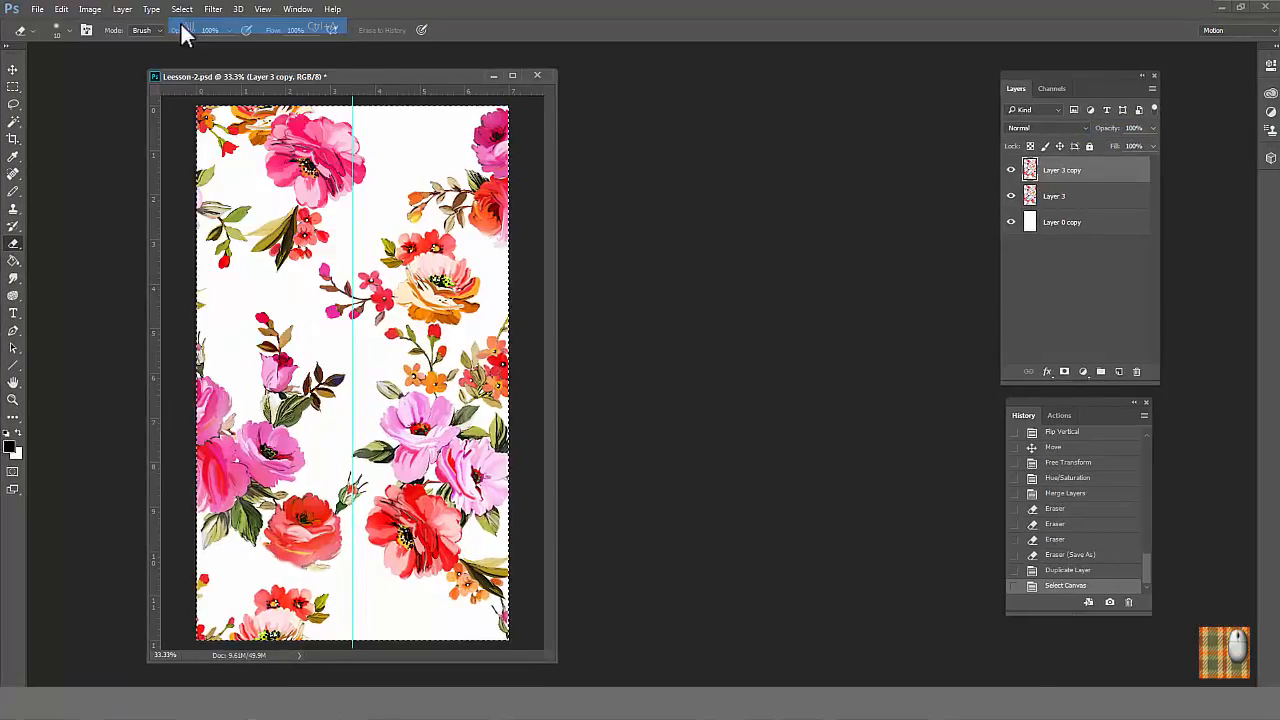
{"action": "left_click", "coordinate": [98, 12]}
{"action": "left_click", "coordinate": [110, 177]}
Step: Set the canvas width to 14 inches, anchored at the middle left so the new area is added on the right
{"action": "left_click", "coordinate": [92, 12]}
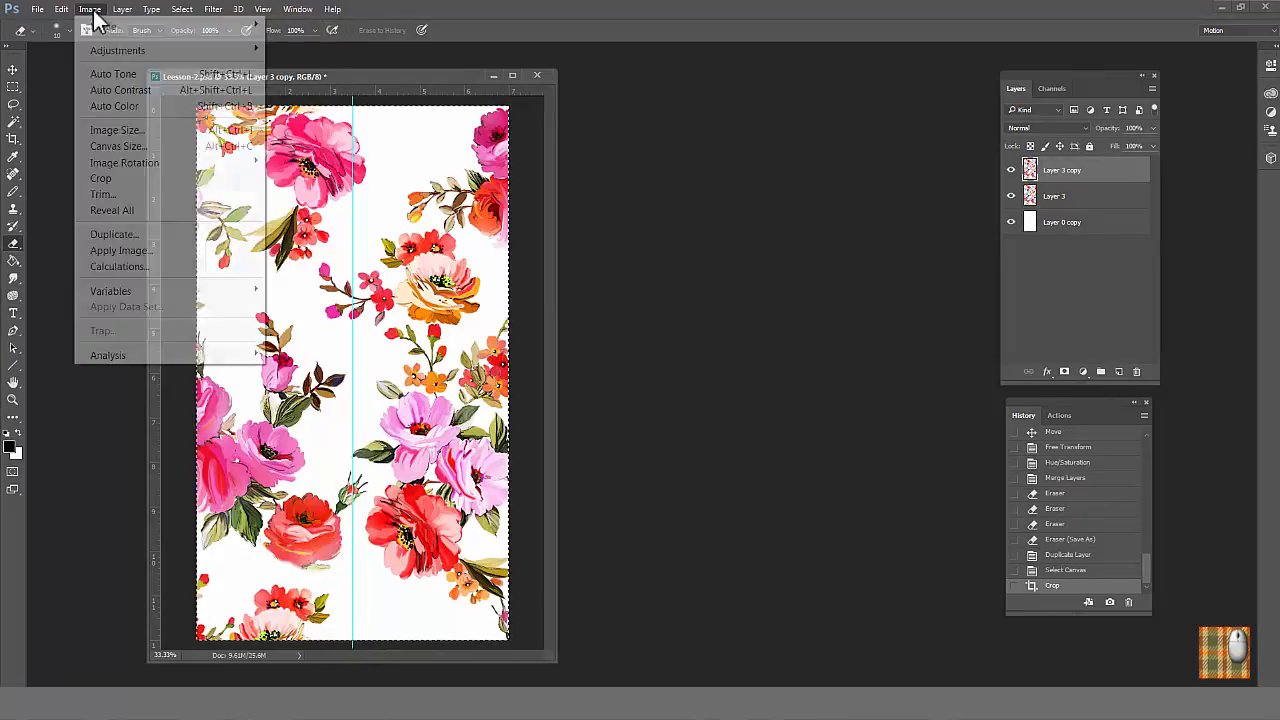
{"action": "left_click", "coordinate": [118, 146]}
{"action": "type", "text": "14"}
{"action": "left_click", "coordinate": [664, 435]}
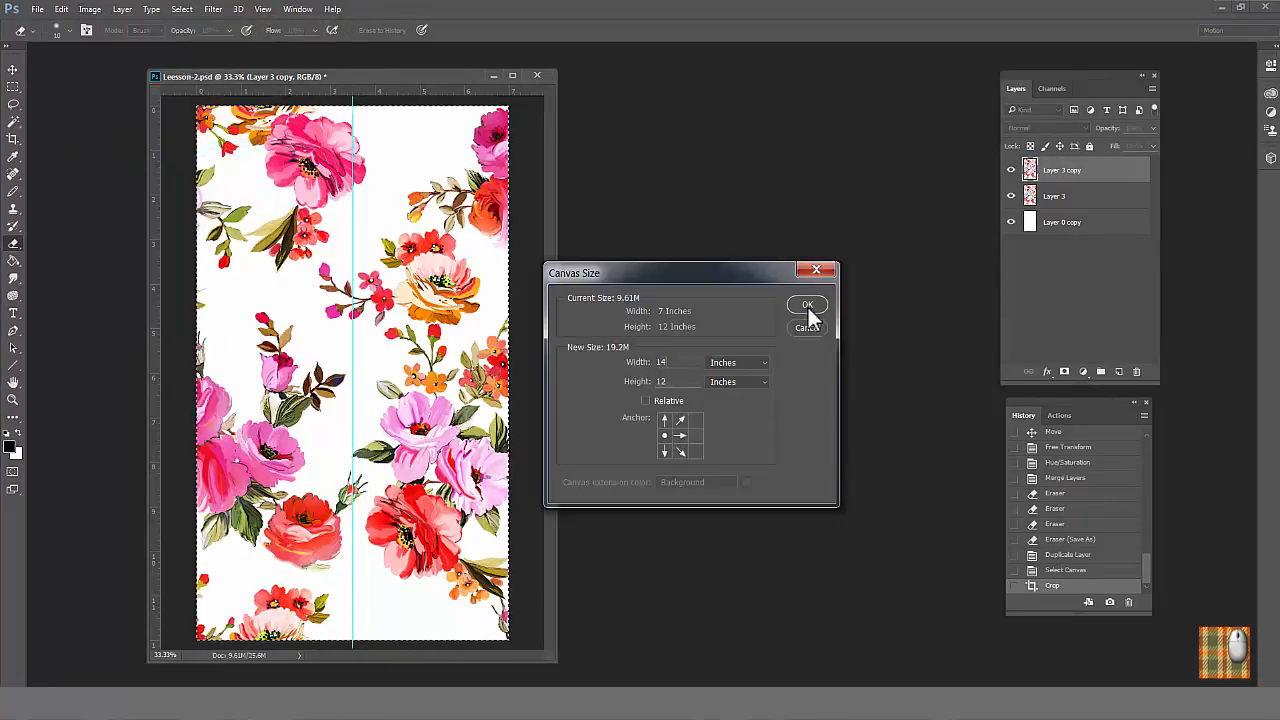
{"action": "left_click", "coordinate": [807, 305]}
Step: Fill Layer 0 copy with the white background color and lock the layer
{"action": "left_click", "coordinate": [1097, 218]}
{"action": "key", "text": "ctrl+BackSpace"}
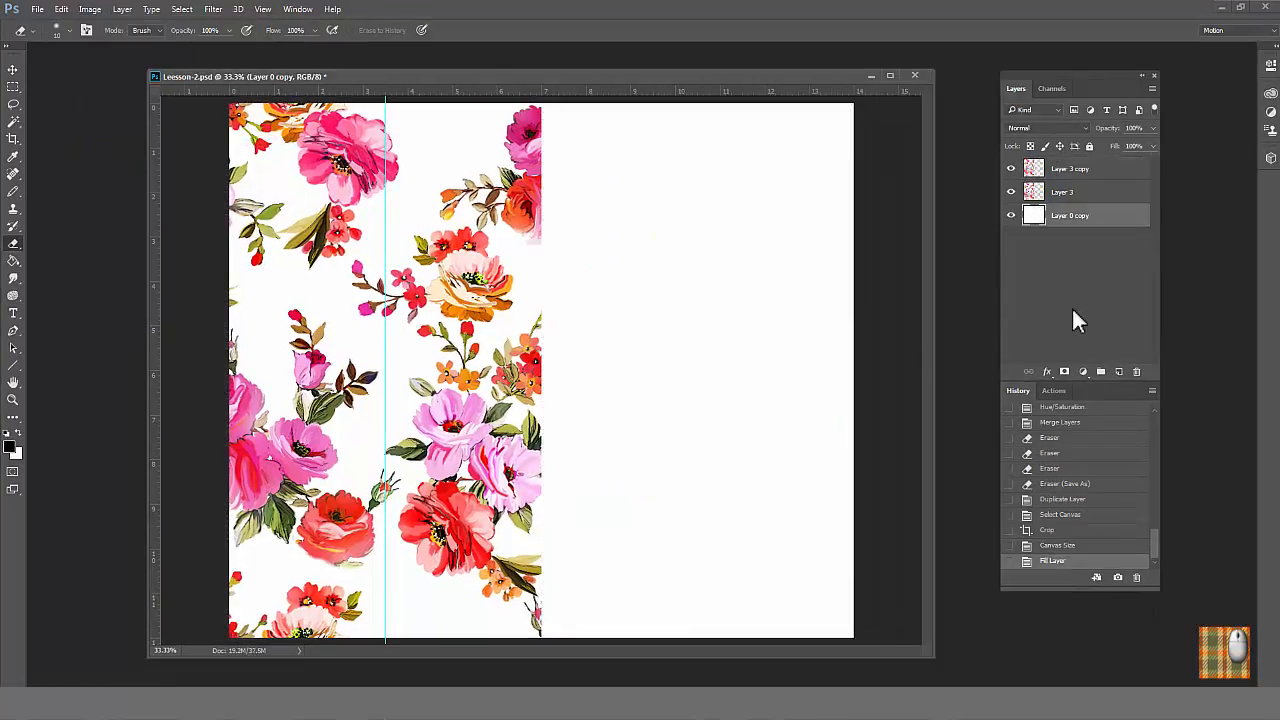
{"action": "left_click", "coordinate": [1089, 147]}
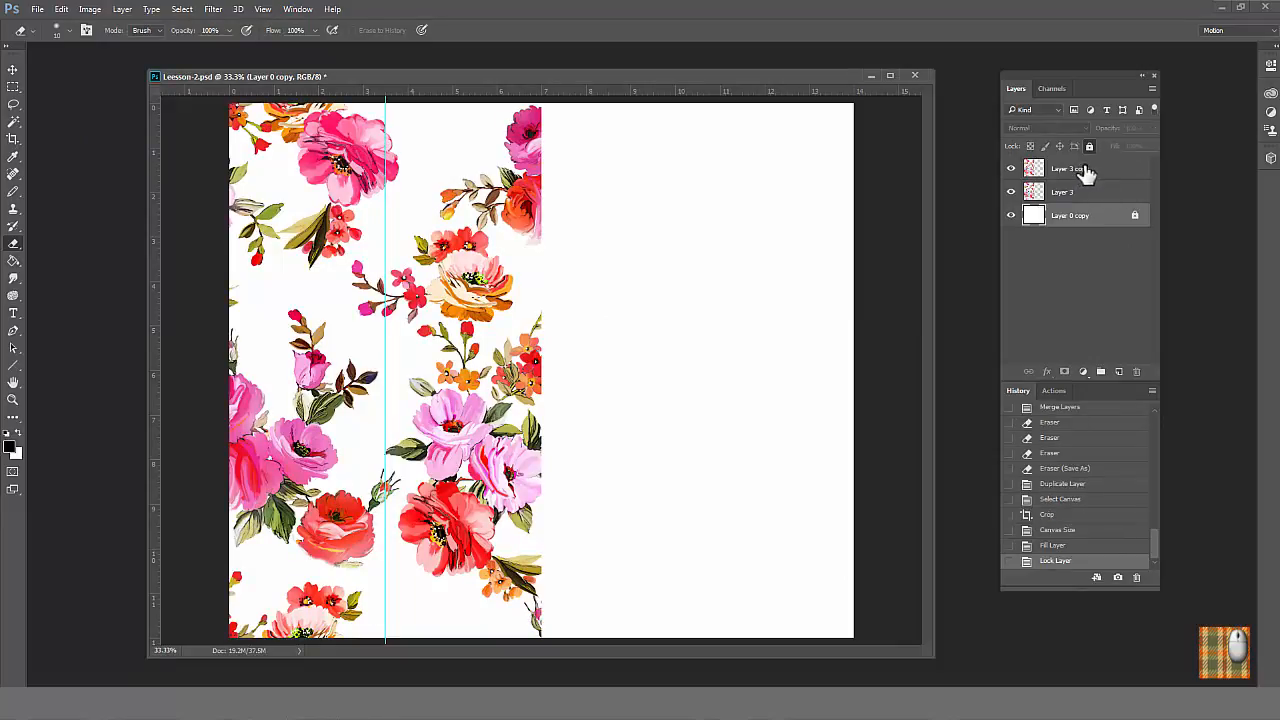
Step: Move Layer 3 copy right to fill the empty half of the canvas beside the original repeat
{"action": "left_click", "coordinate": [1087, 172]}
{"action": "left_click", "coordinate": [14, 70]}
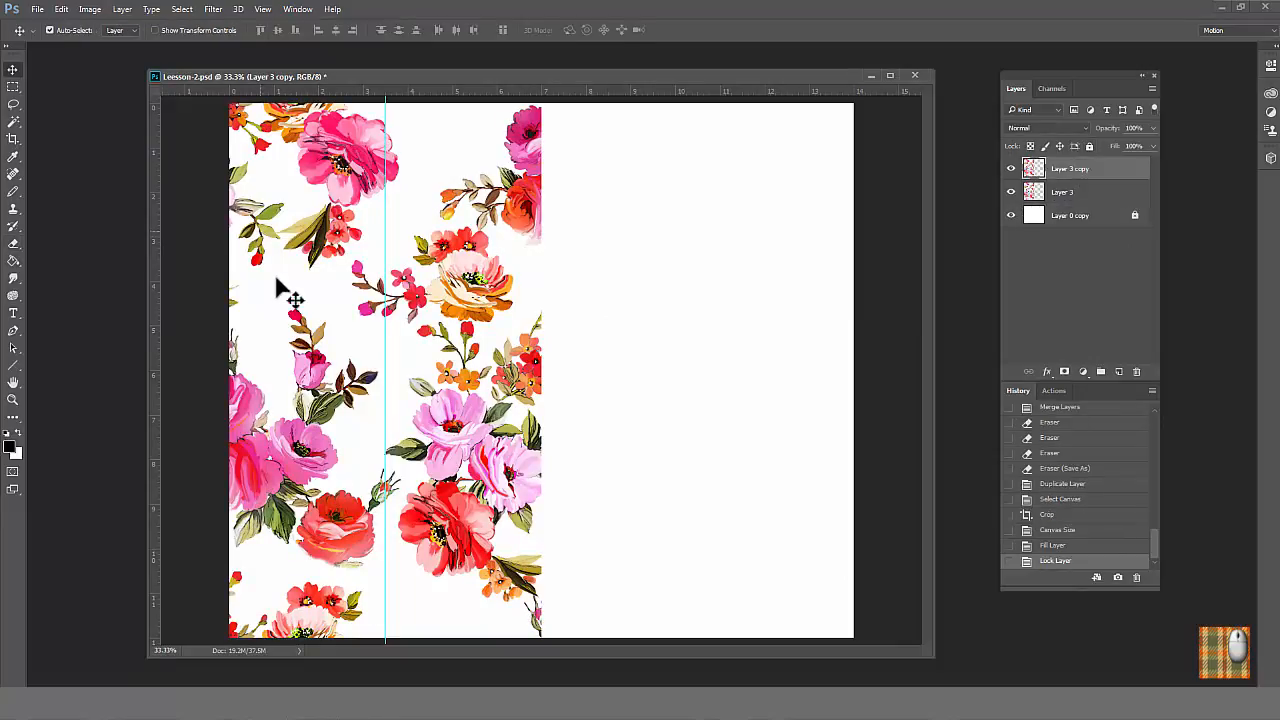
{"action": "left_click_drag", "start_coordinate": [310, 370], "coordinate": [626, 372]}
Step: Select the entire canvas, crop the layers to its bounds and clear the selection
{"action": "left_click", "coordinate": [182, 10]}
{"action": "left_click", "coordinate": [178, 24]}
{"action": "left_click", "coordinate": [90, 9]}
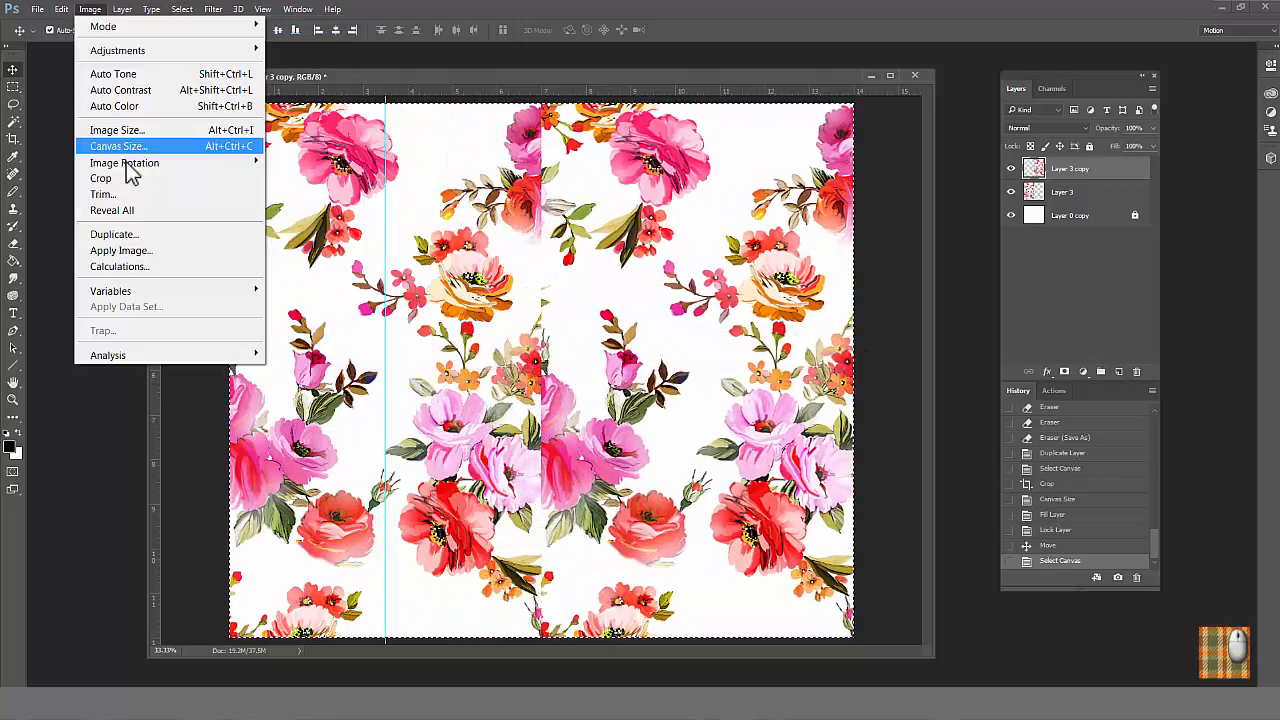
{"action": "left_click", "coordinate": [125, 174]}
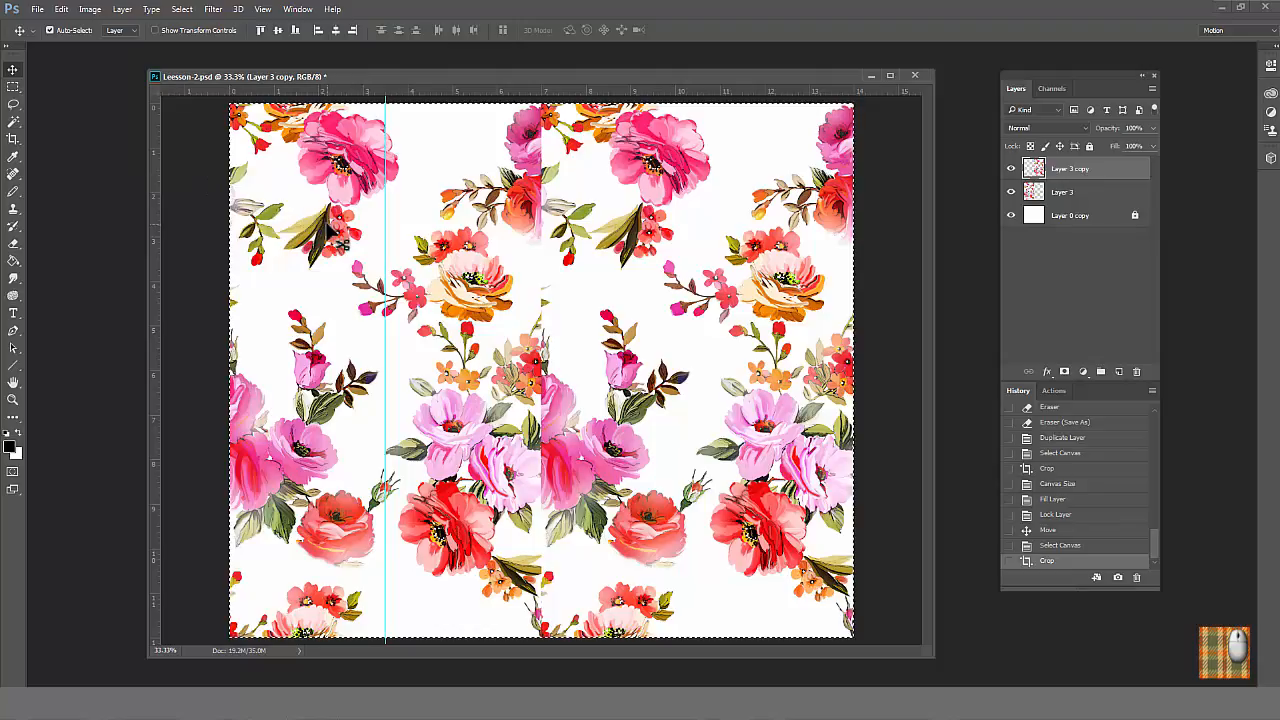
{"action": "key", "text": "ctrl+d"}
Step: Offset Layer 3 copy 0 pixels horizontally and +1200 pixels vertically, with undefined areas wrapped around
{"action": "left_click", "coordinate": [213, 9]}
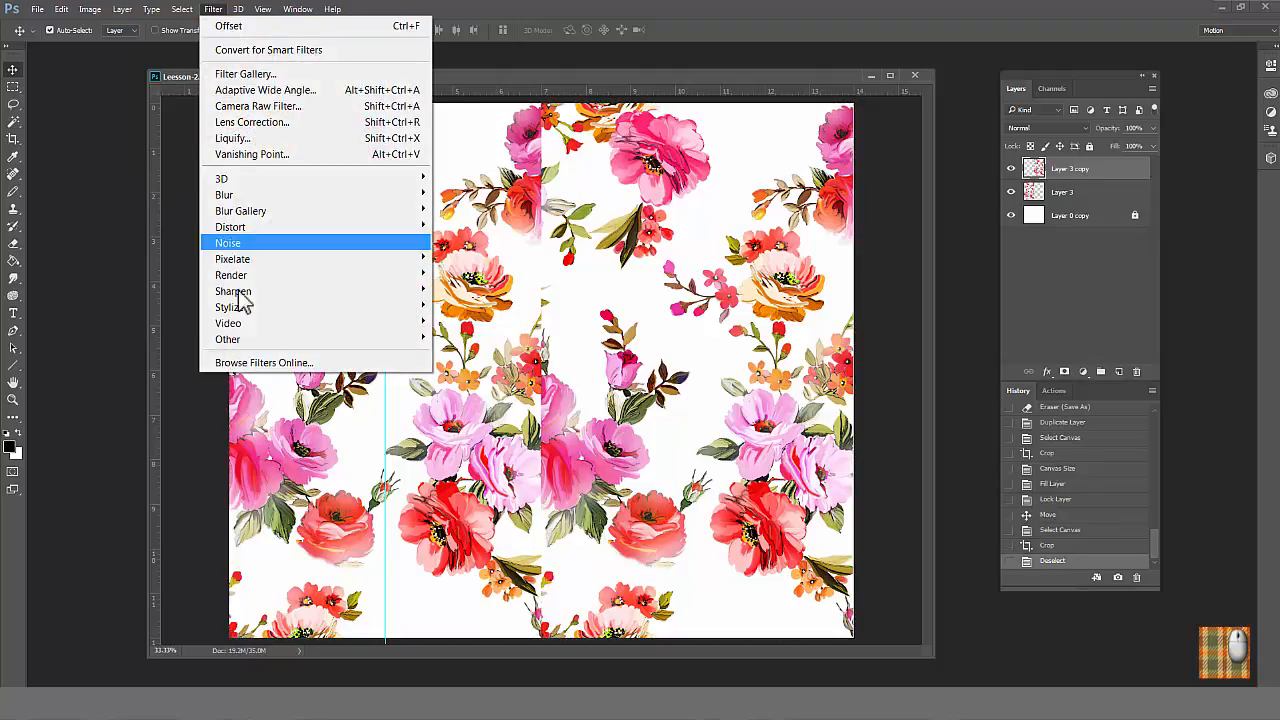
{"action": "mouse_move", "coordinate": [257, 340]}
{"action": "left_click", "coordinate": [462, 418]}
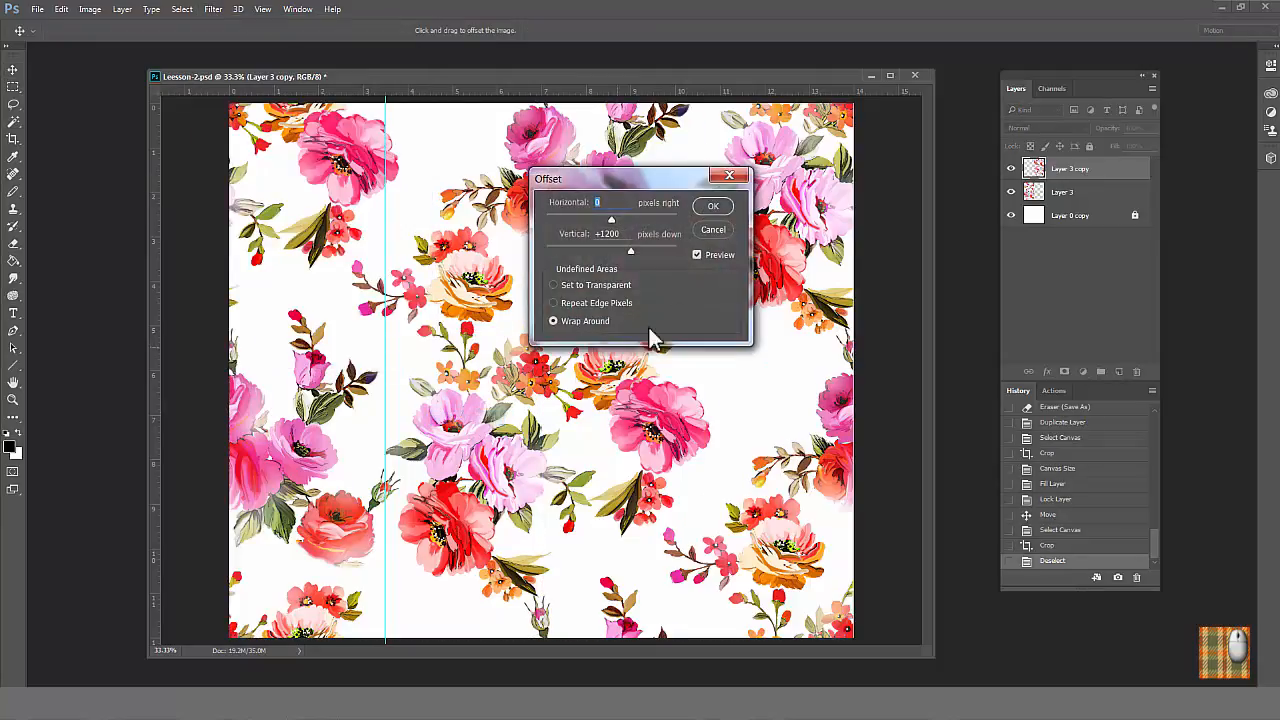
{"action": "left_click_drag", "start_coordinate": [655, 184], "coordinate": [845, 218]}
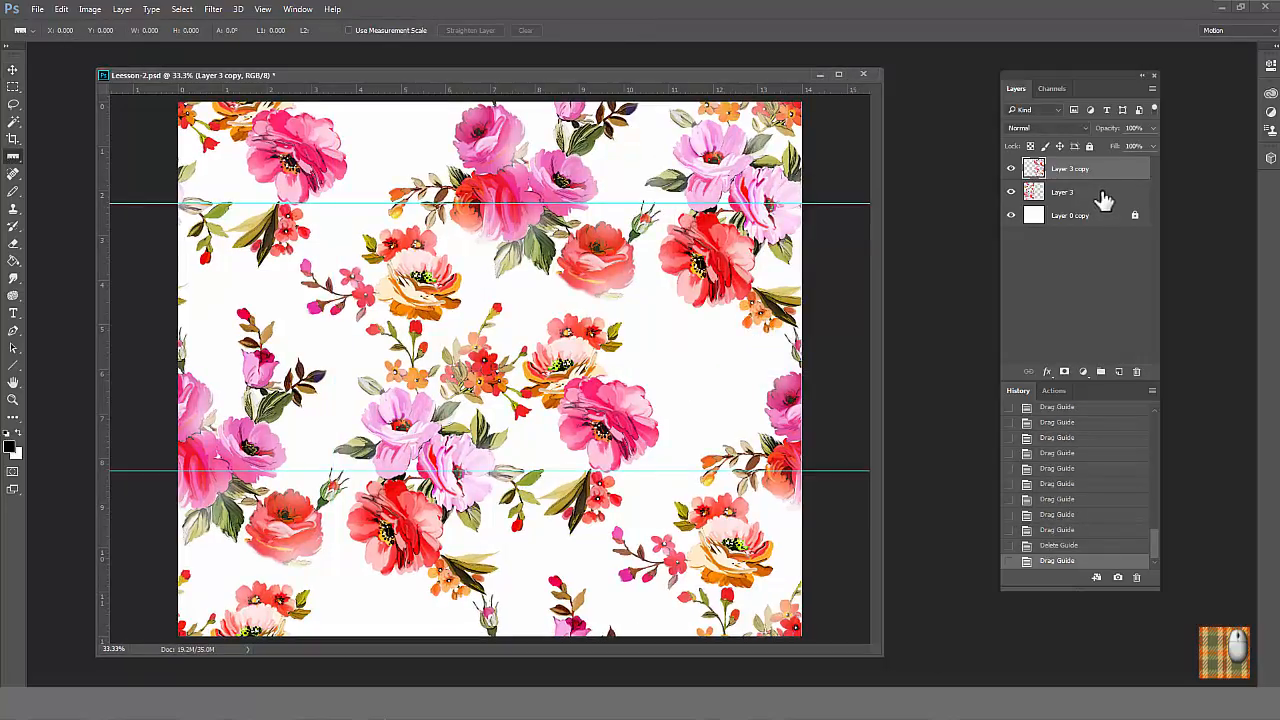
Step: Merge Layer 3 and Layer 3 copy into a single pattern layer above the white background
{"action": "left_click", "coordinate": [1104, 195], "text": "shift"}
{"action": "right_click", "coordinate": [1104, 195]}
{"action": "left_click", "coordinate": [1137, 512]}
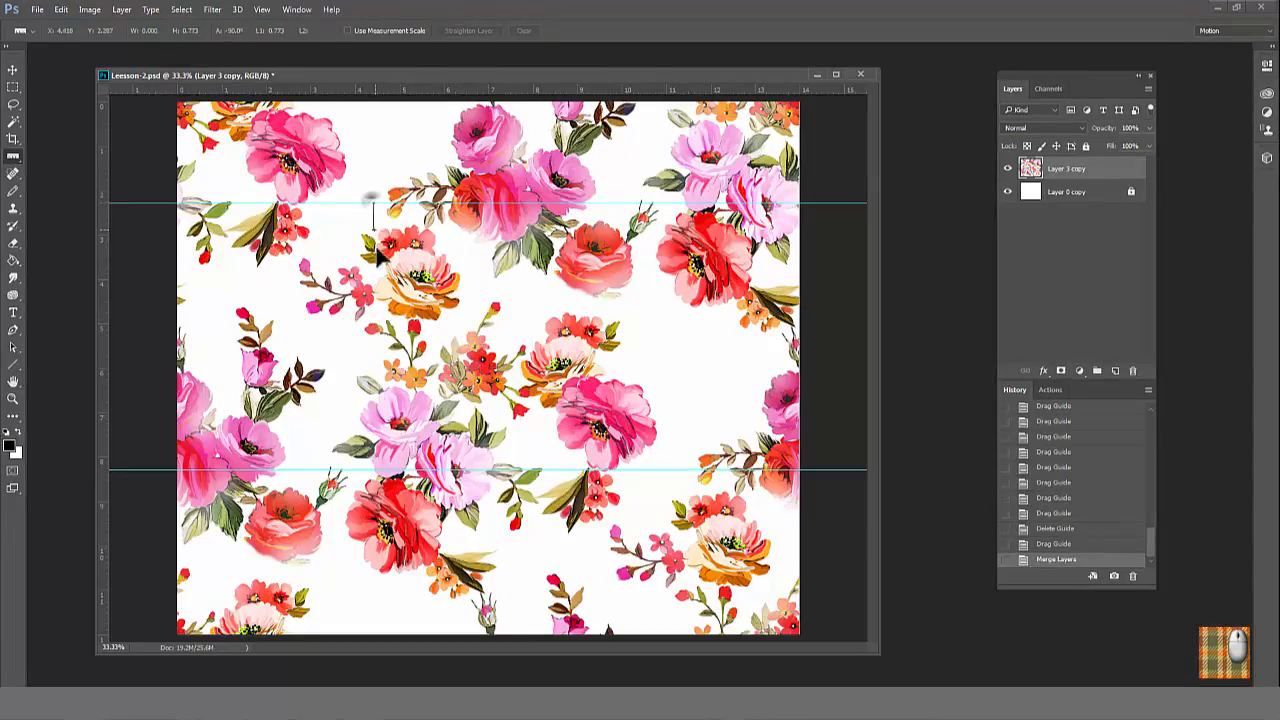
Step: Measure the vertical distance between the two horizontal guides with the Ruler tool
{"action": "left_click_drag", "start_coordinate": [378, 255], "coordinate": [374, 470]}
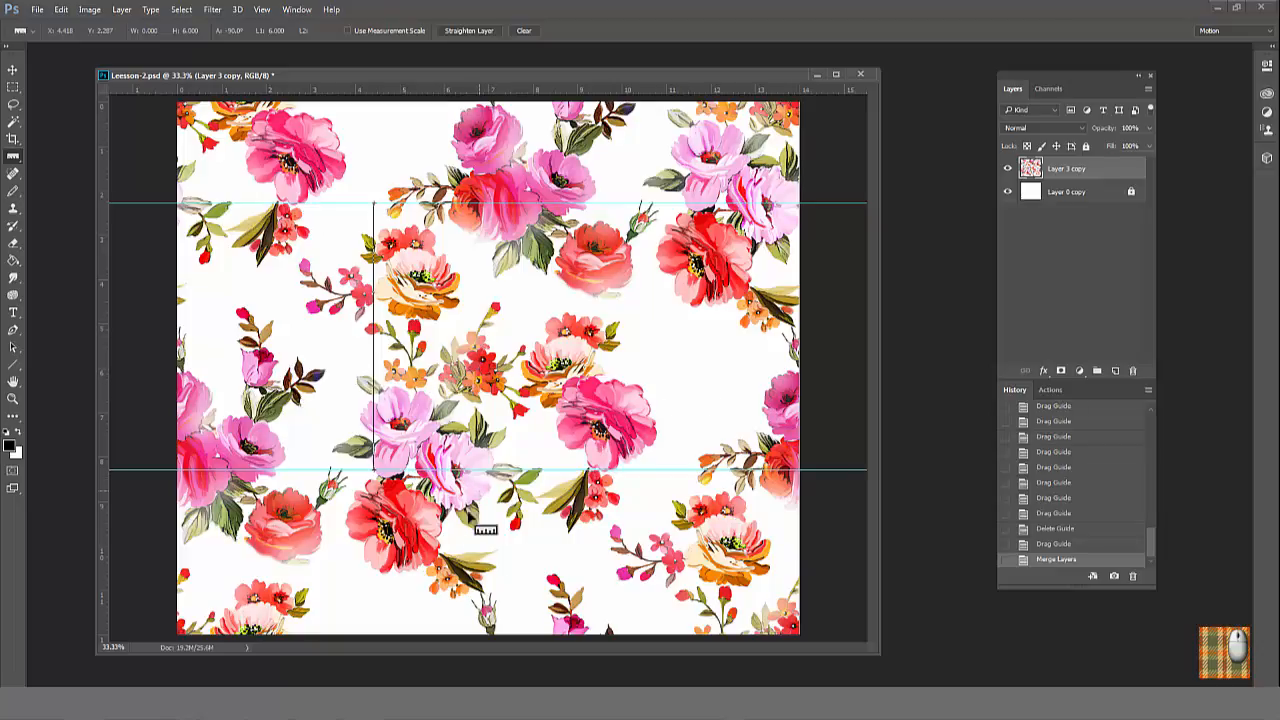
Step: Create a white RGB document 20 inches wide and 25 inches high, and float it in its own window beside the pattern
{"action": "left_click", "coordinate": [37, 9]}
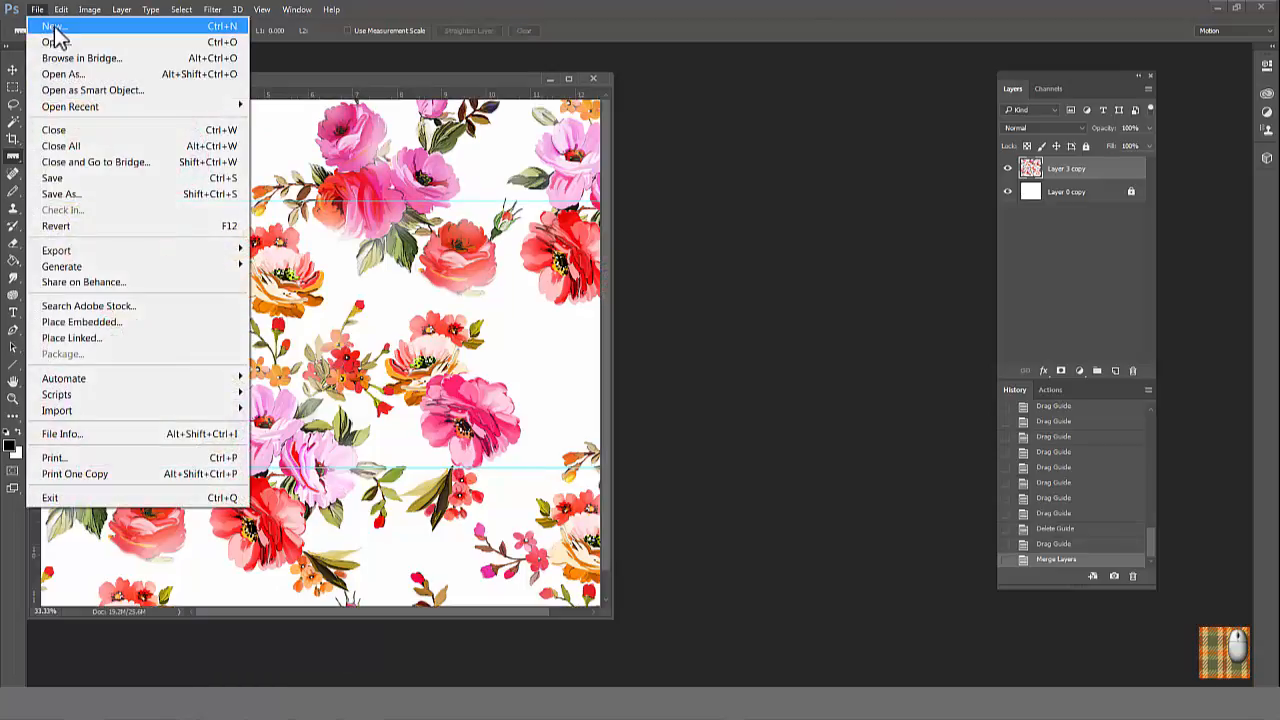
{"action": "left_click", "coordinate": [56, 29]}
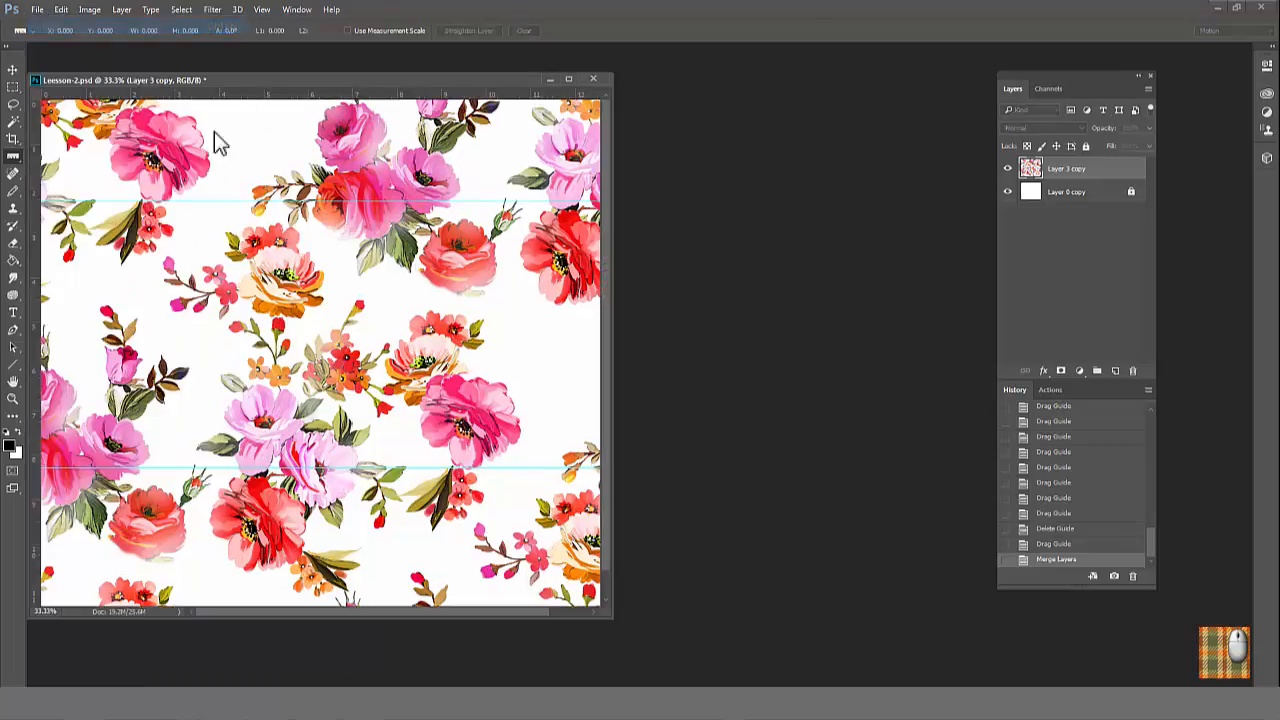
{"action": "left_click", "coordinate": [660, 229]}
{"action": "left_click", "coordinate": [648, 248]}
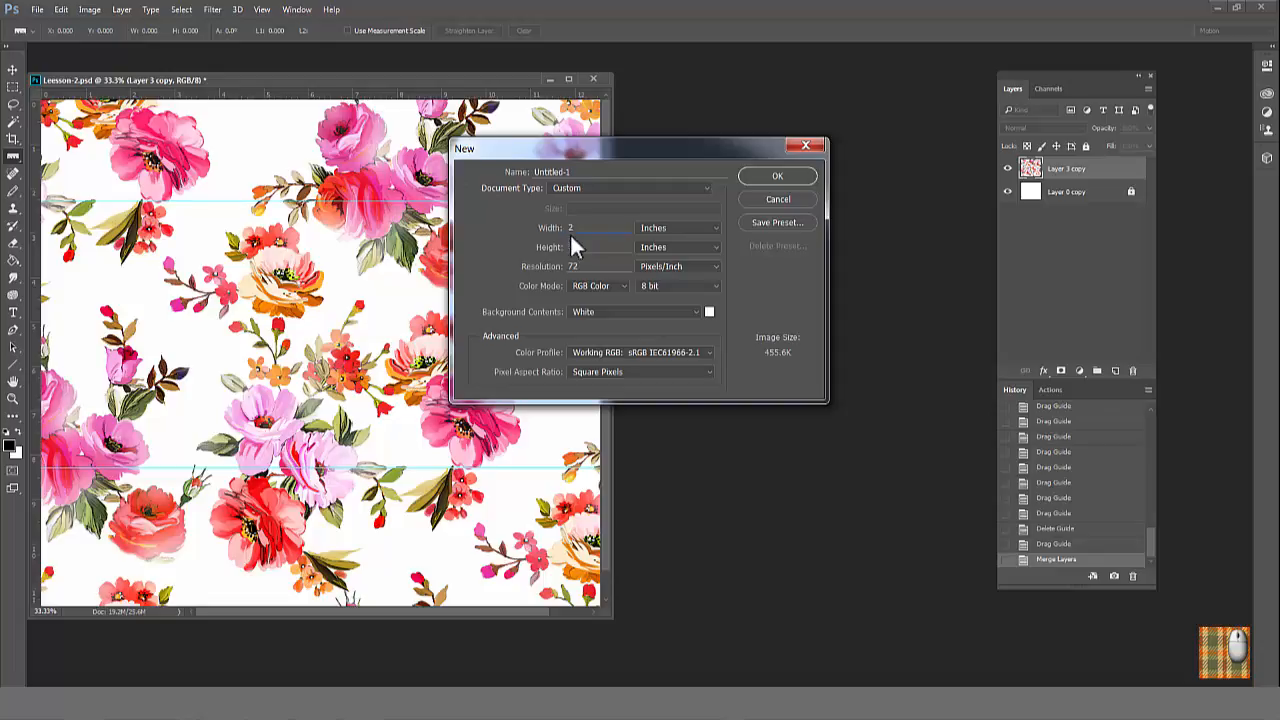
{"action": "type", "text": "25"}
{"action": "type", "text": "2"}
{"action": "left_click", "coordinate": [772, 178]}
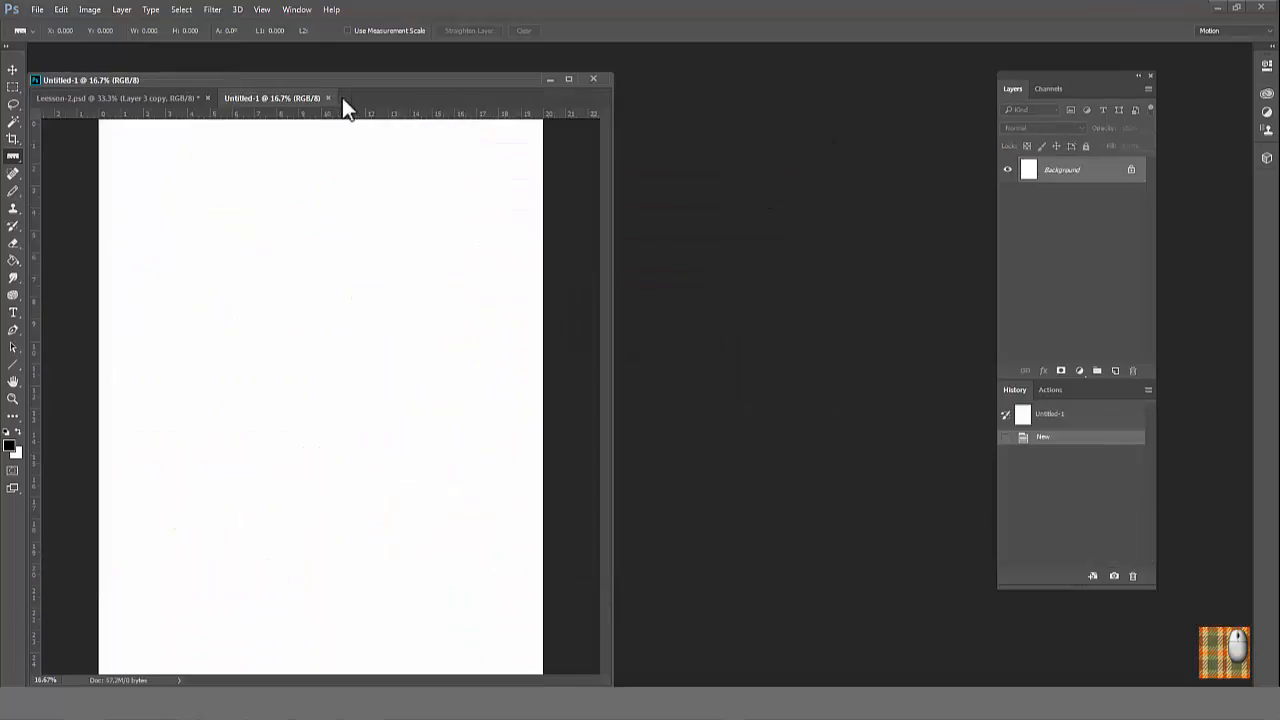
{"action": "left_click_drag", "start_coordinate": [330, 98], "coordinate": [685, 70]}
Step: Select the entire canvas of Leesson-2.psd and define it as a pattern named Leesson-2.psd
{"action": "left_click", "coordinate": [181, 9]}
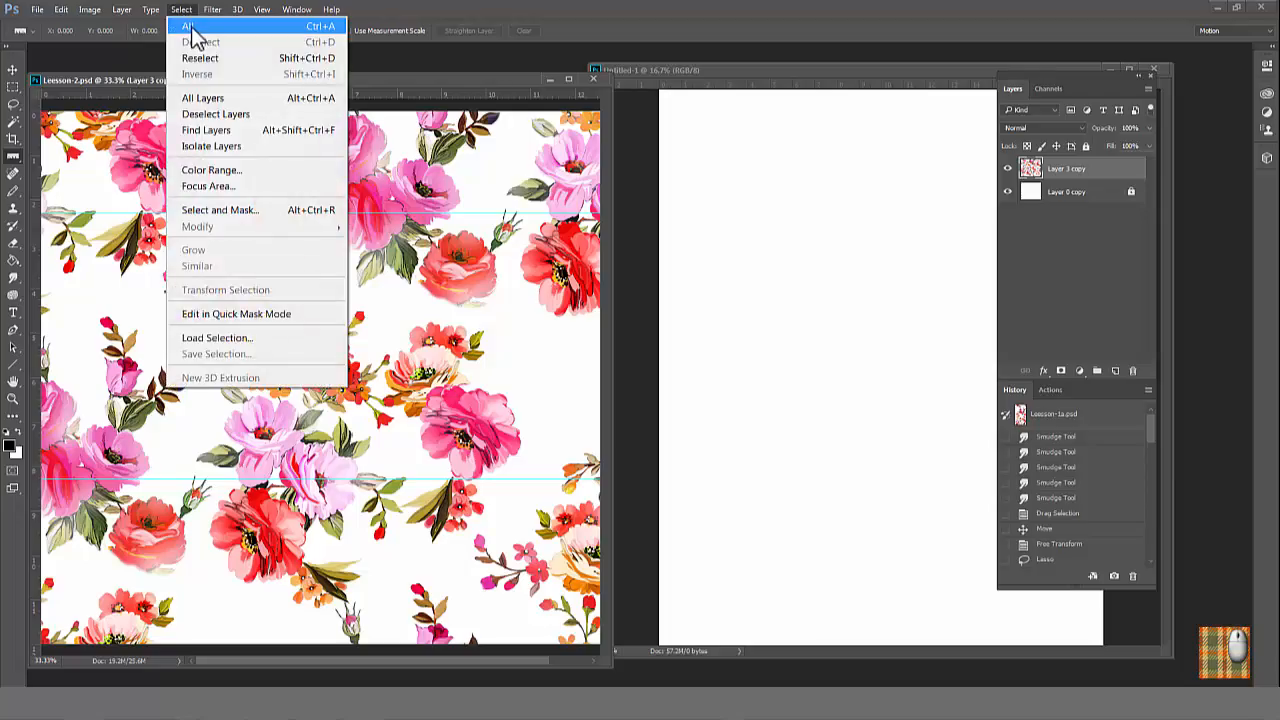
{"action": "left_click", "coordinate": [200, 26]}
{"action": "left_click", "coordinate": [61, 10]}
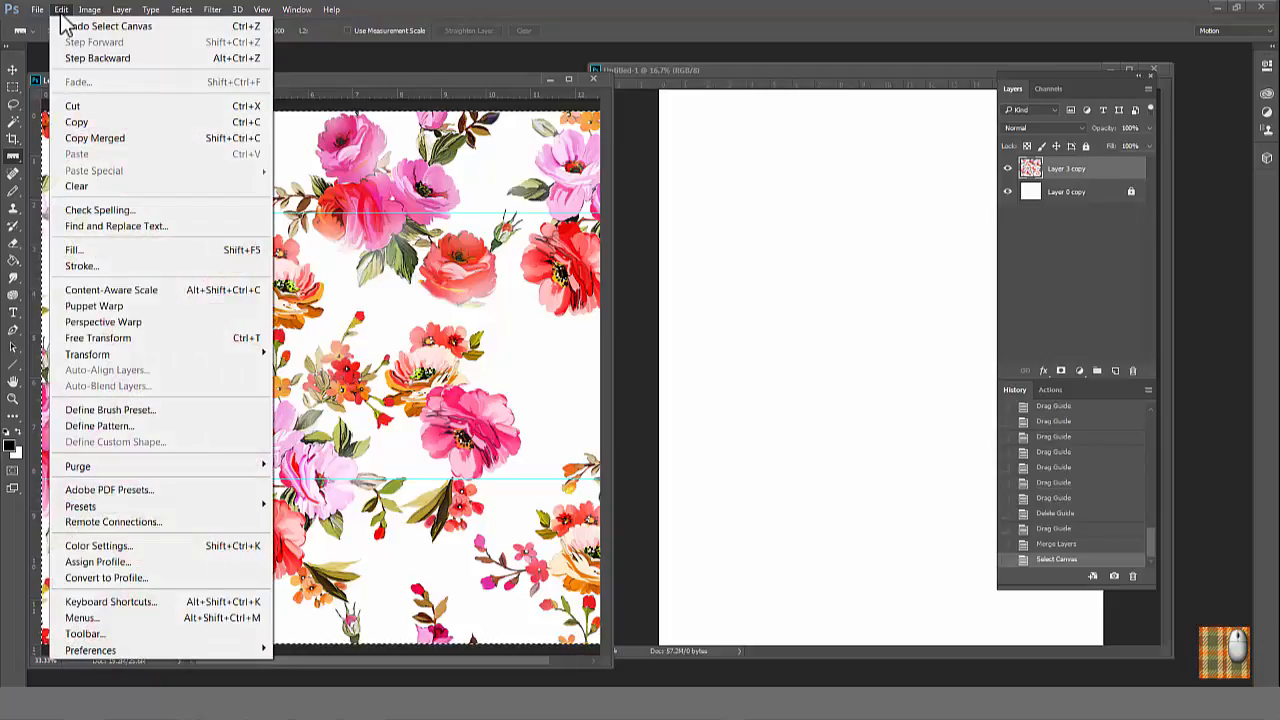
{"action": "left_click", "coordinate": [110, 427]}
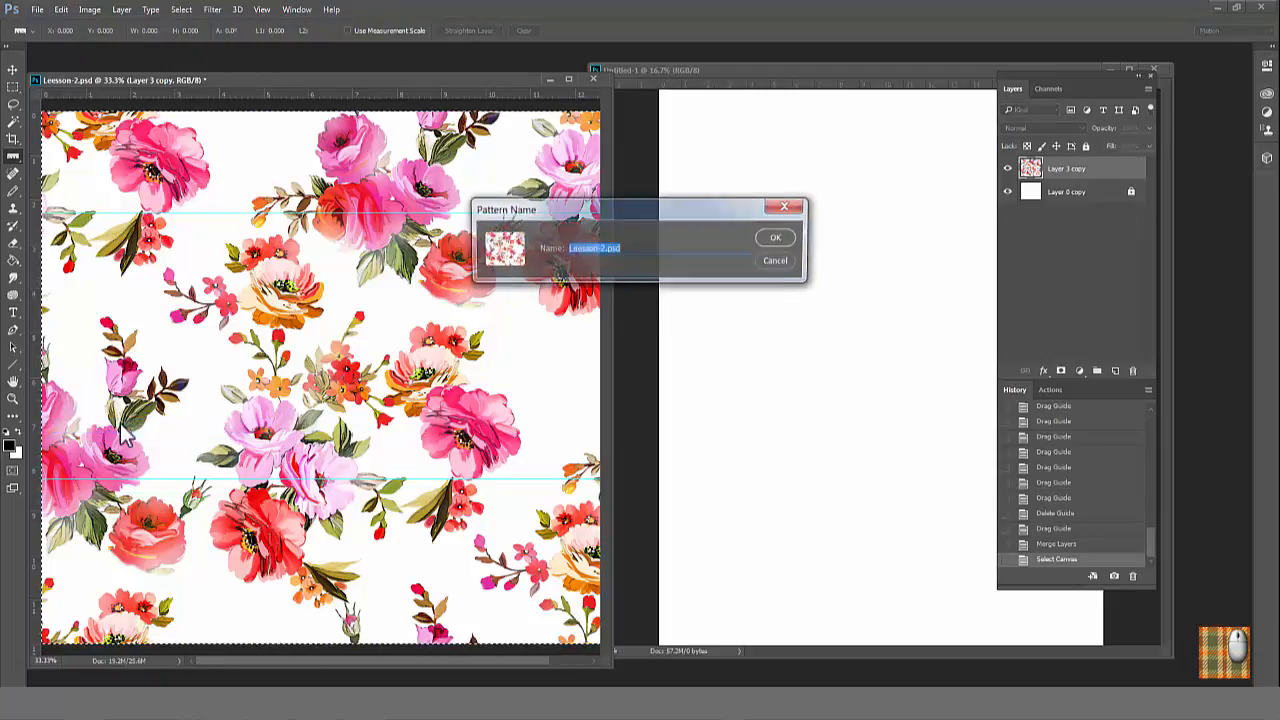
{"action": "left_click", "coordinate": [772, 243]}
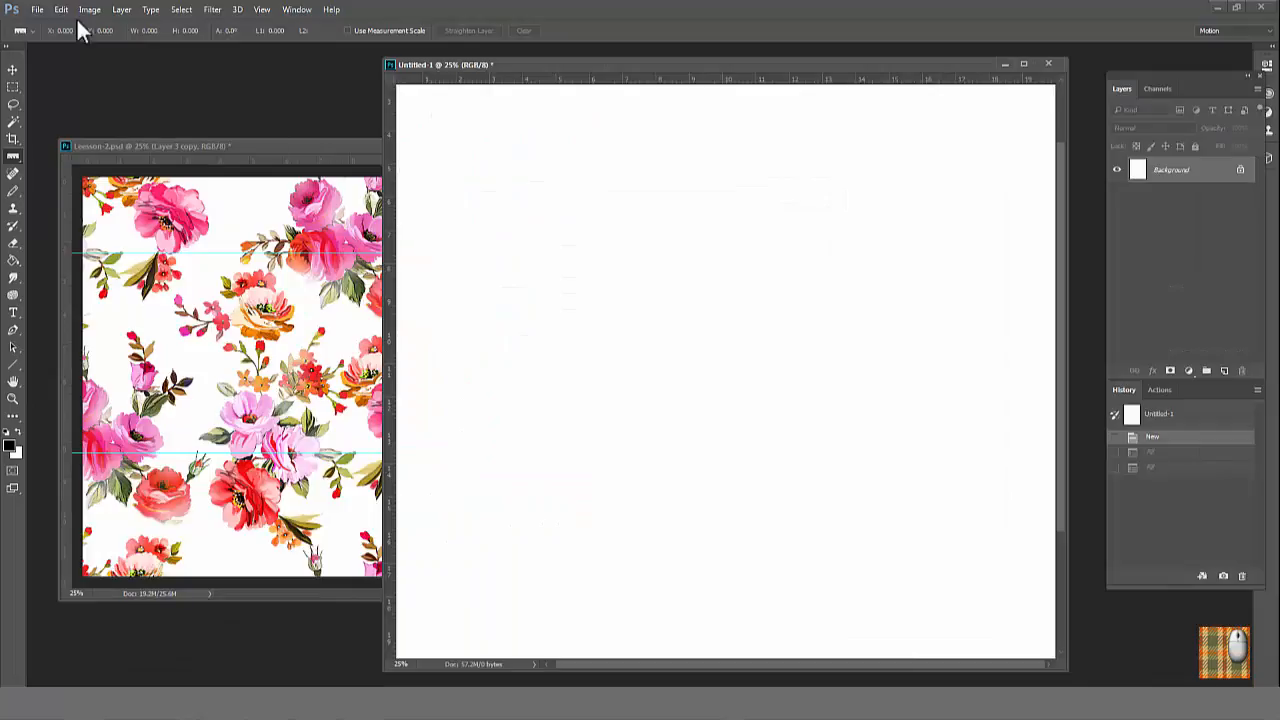
Step: Fill the blank document with the custom floral pattern in Normal mode at 100% opacity
{"action": "left_click", "coordinate": [61, 9]}
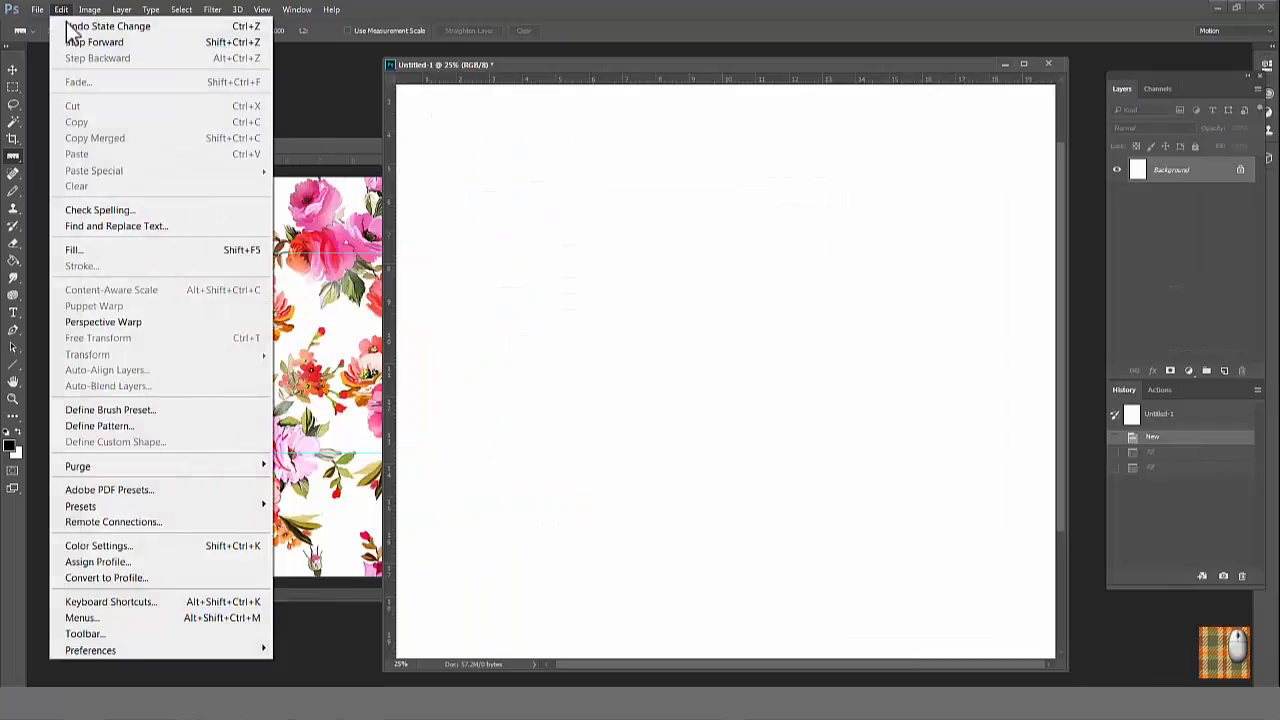
{"action": "left_click", "coordinate": [96, 249]}
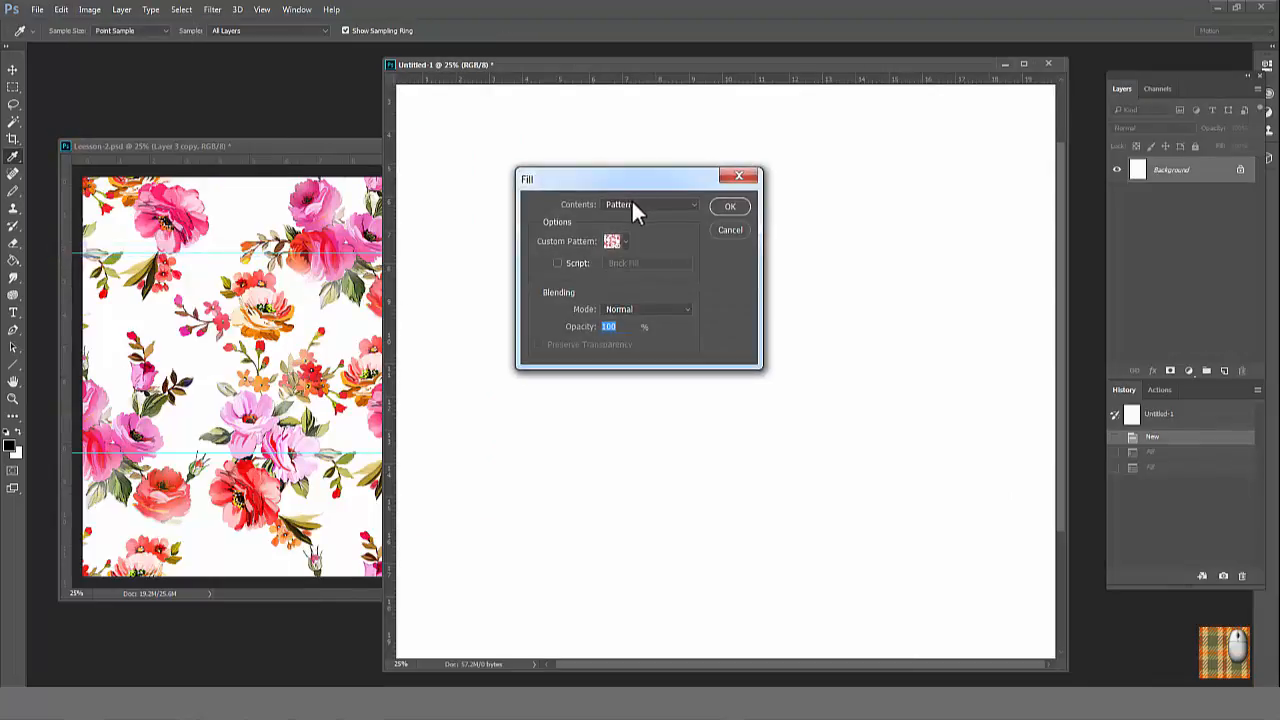
{"action": "left_click", "coordinate": [614, 241]}
{"action": "left_click", "coordinate": [738, 337]}
{"action": "left_click", "coordinate": [730, 206]}
{"action": "key", "text": "shift+i"}
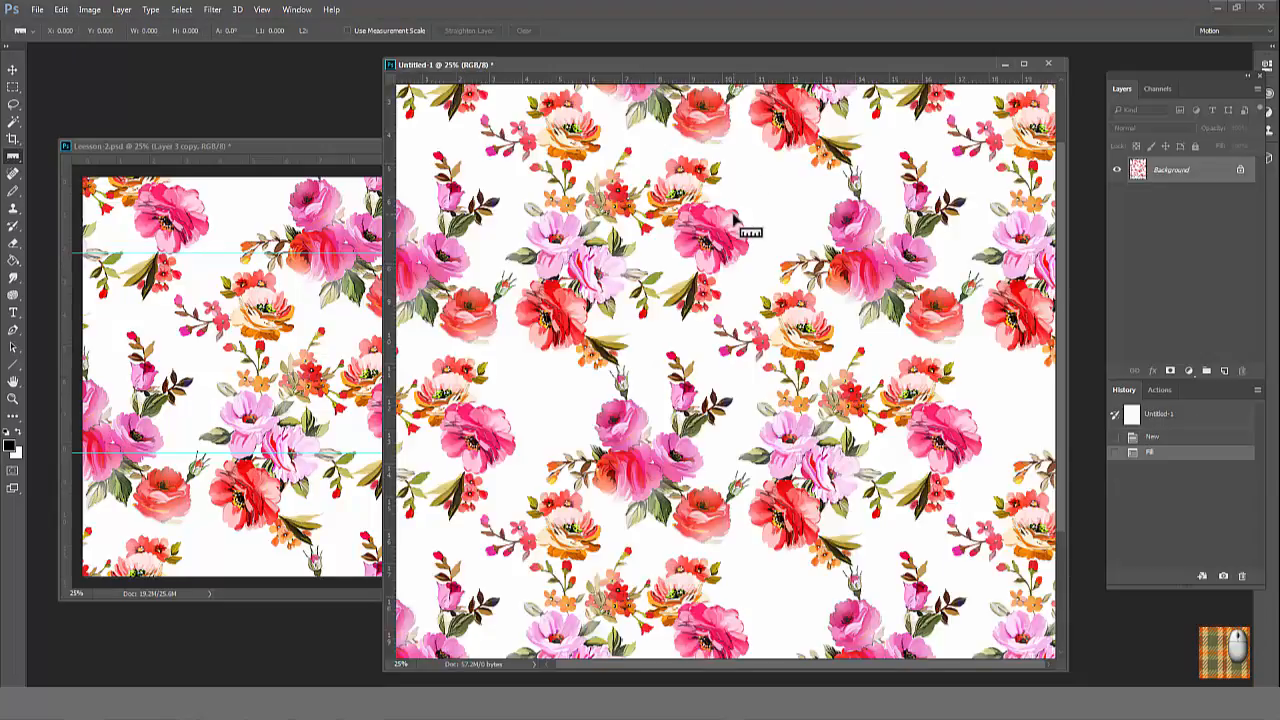
{"action": "key", "text": "ctrl+minus"}
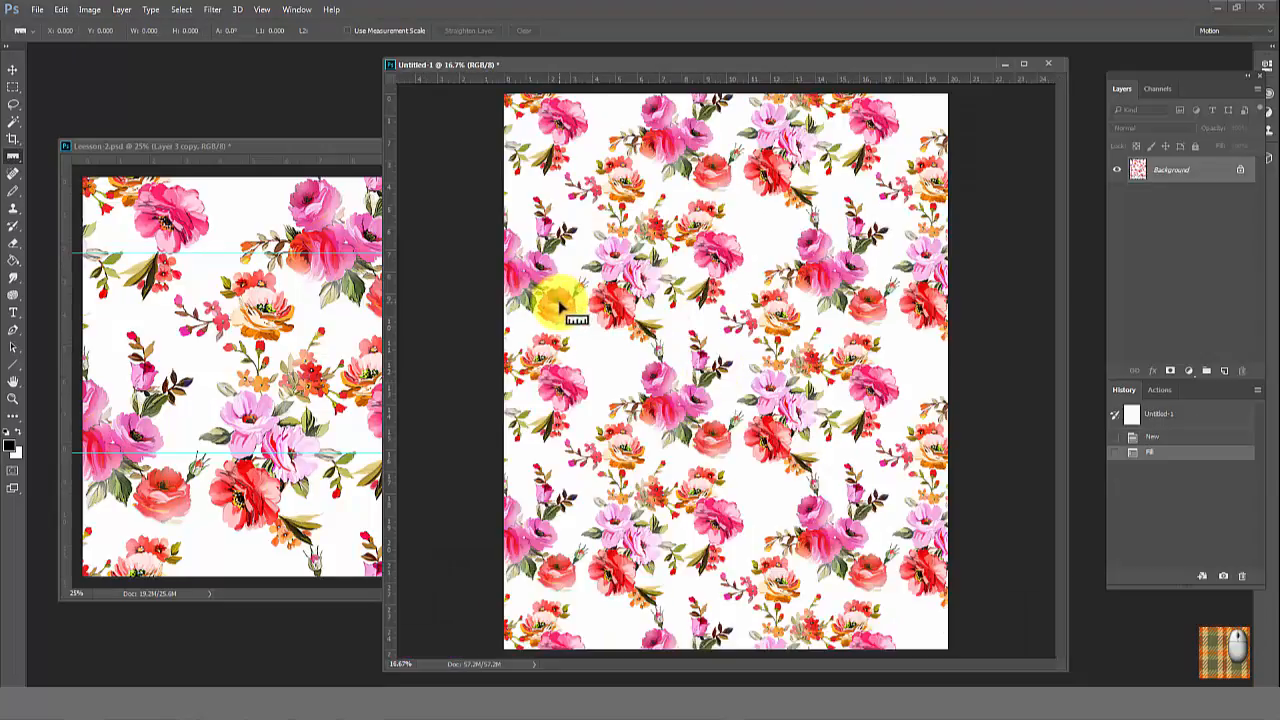